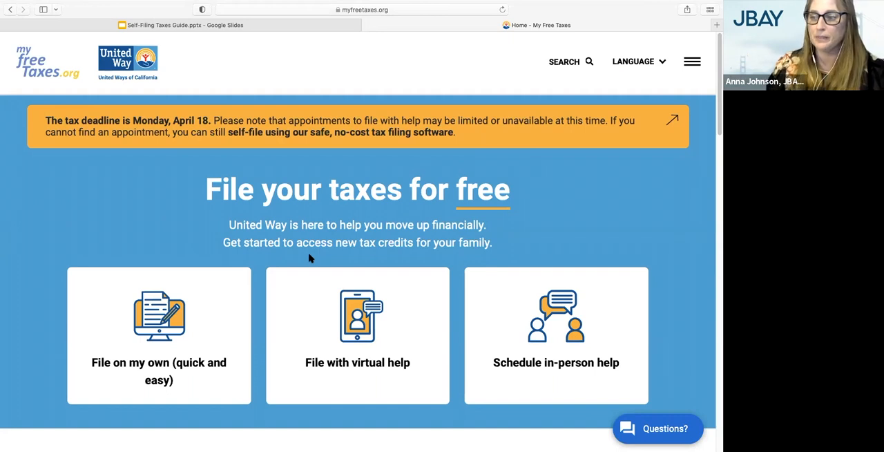
Step: Choose to file taxes on my own and go to the contact information form
scroll(308, 257, down, 1)
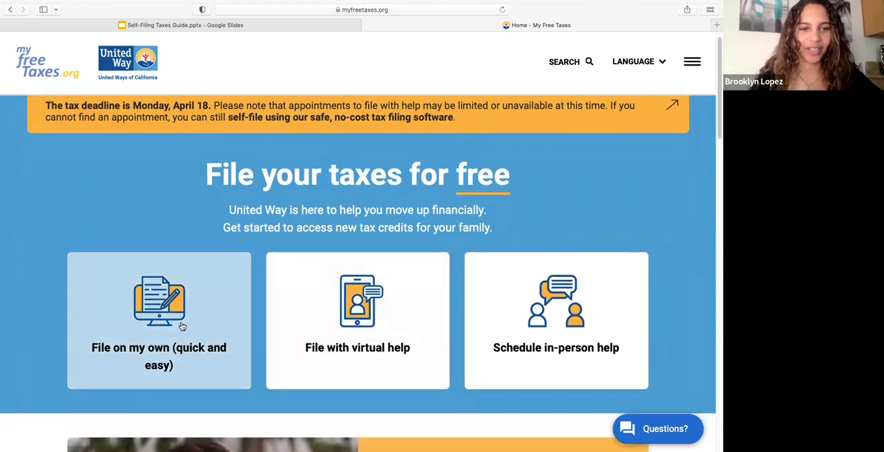
click(178, 335)
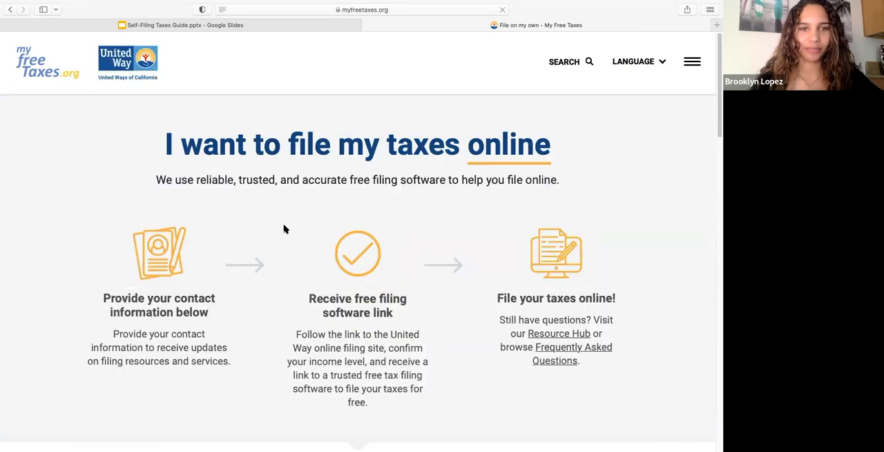
scroll(308, 331, down, 3)
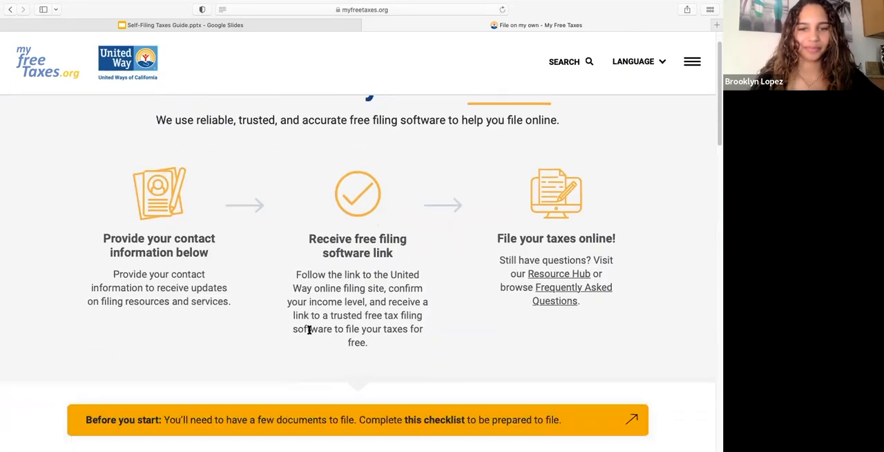
scroll(309, 330, down, 1)
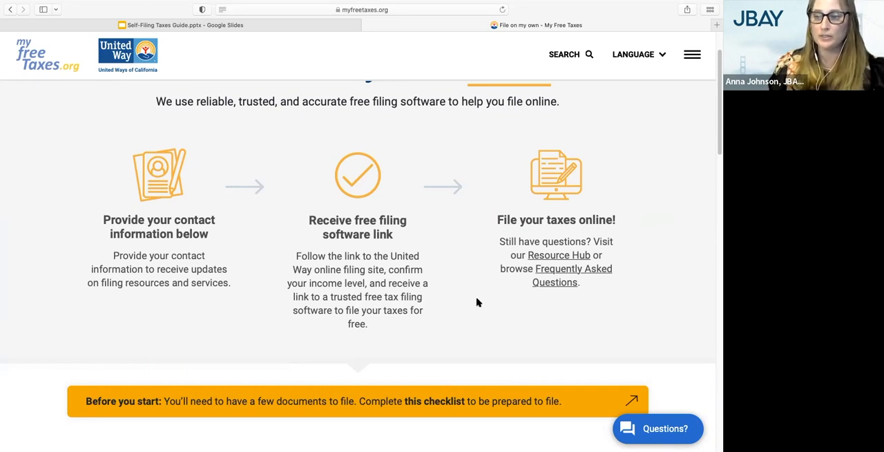
scroll(477, 302, down, 5)
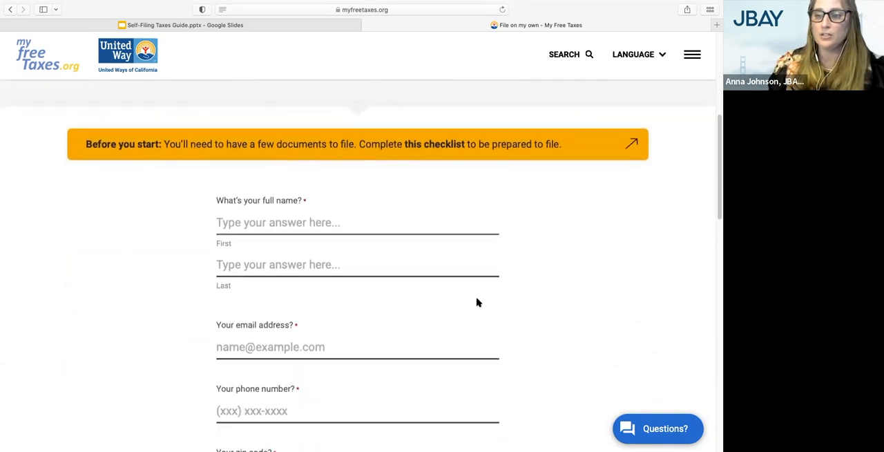
Step: Fill in the filer's first and last name, email address and phone number in the contact form
click(348, 176)
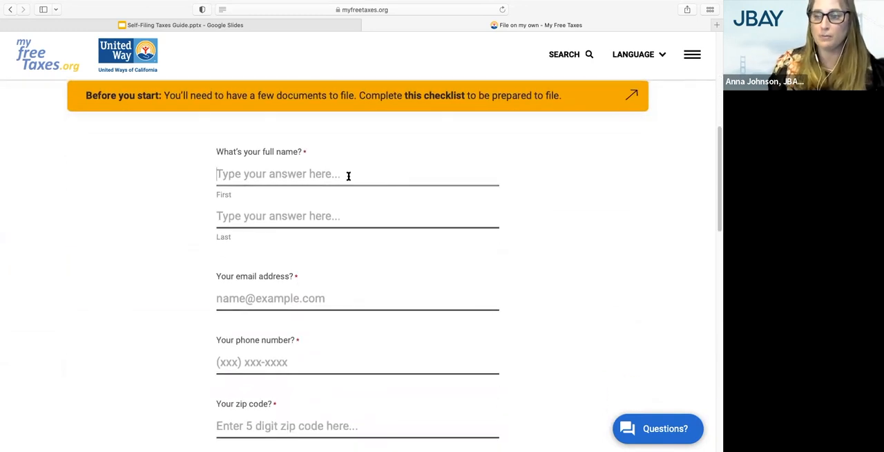
text(Brooklyn)
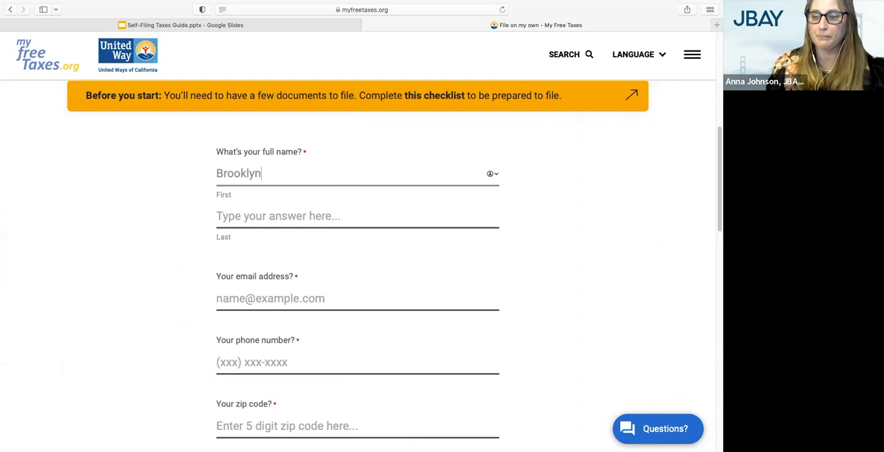
key(Tab)
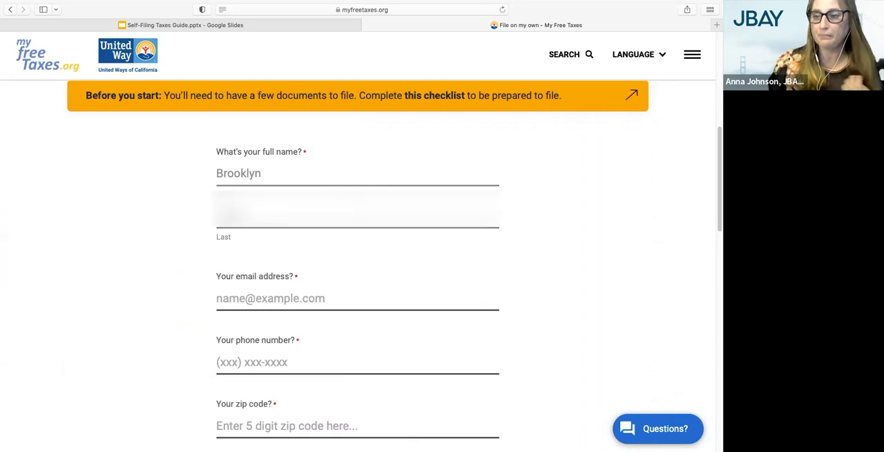
key(Tab)
text(brooklyn)
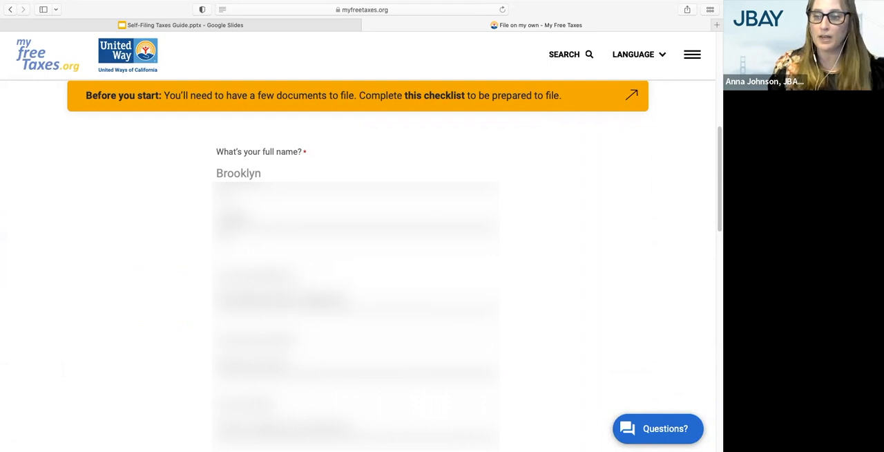
text(.com)
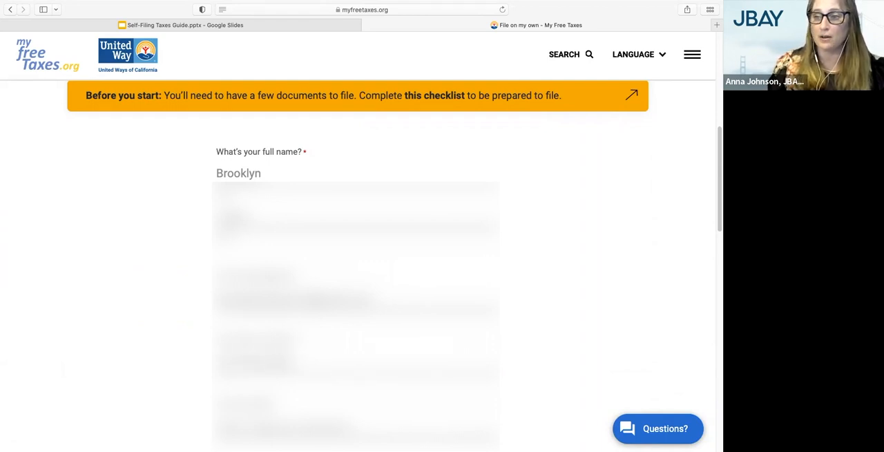
Step: Complete the rest of the contact form, including the ZIP code, and submit it to get started filing
scroll(357, 262, down, 3)
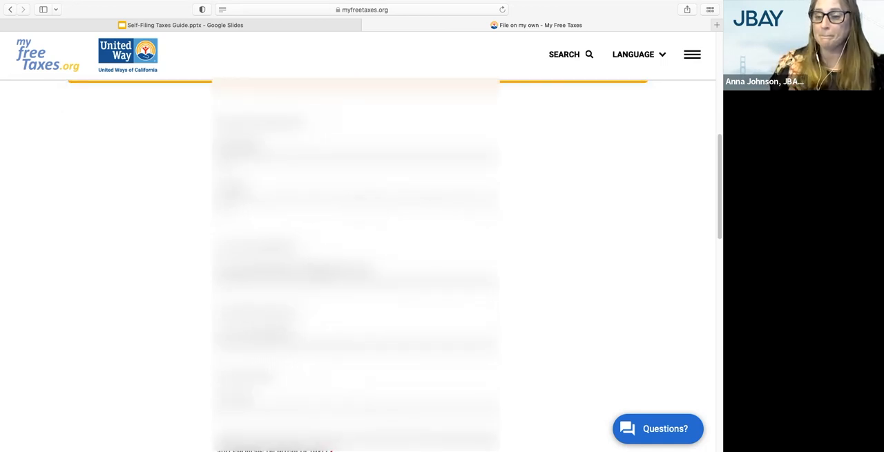
scroll(358, 263, down, 8)
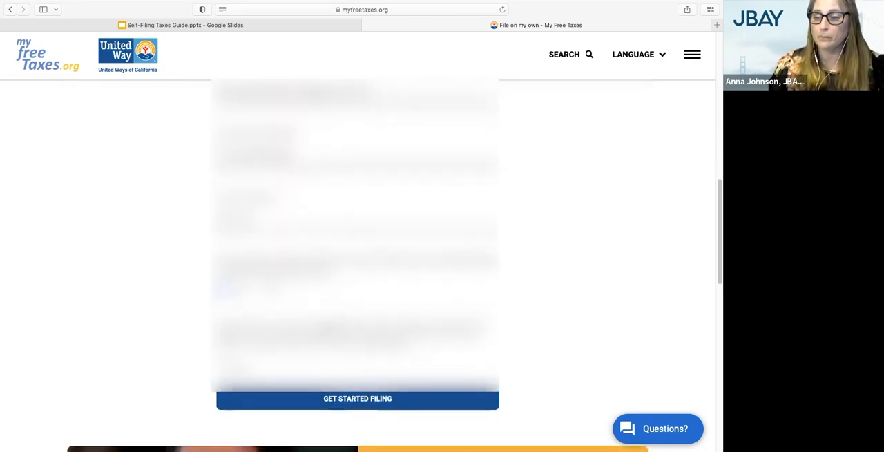
scroll(357, 262, down, 1)
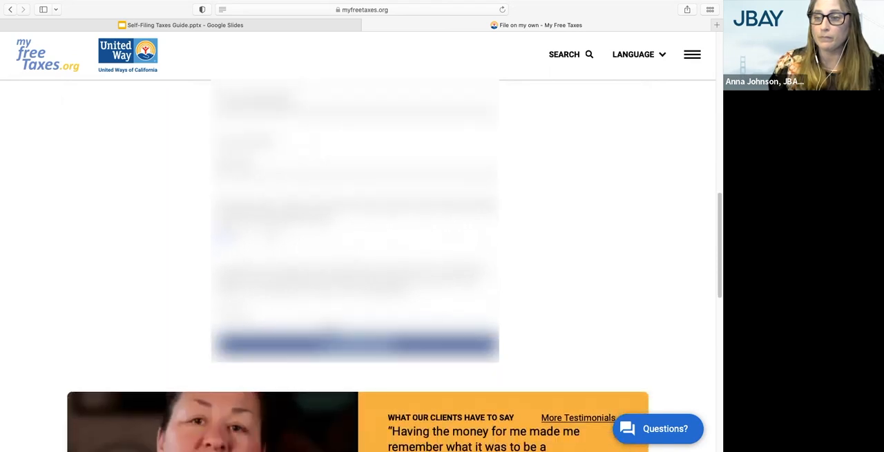
click(330, 353)
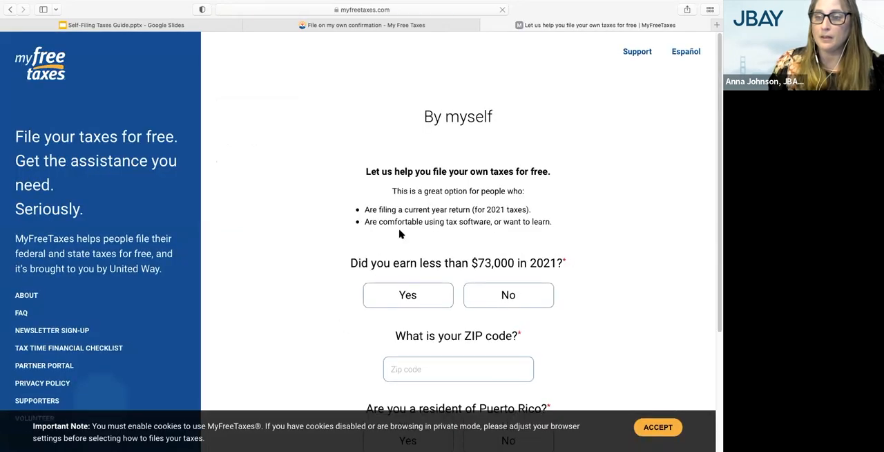
Step: Answer Yes to having earned less than $73,000 in 2021
scroll(400, 234, down, 1)
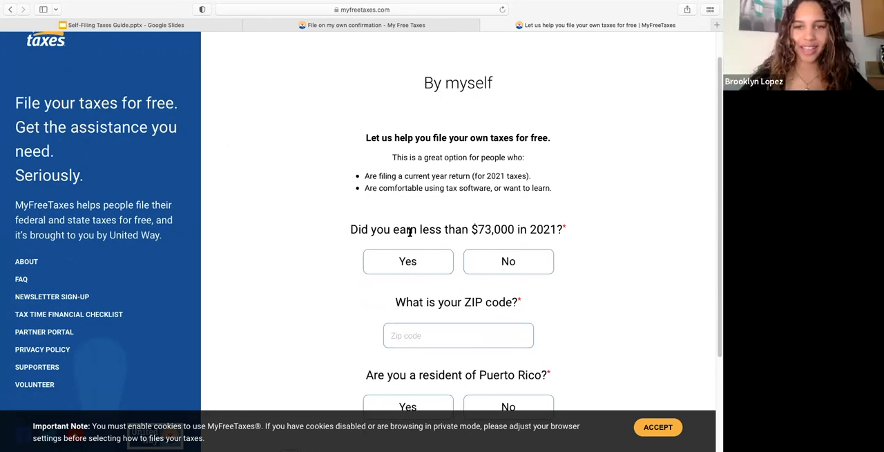
scroll(390, 290, down, 1)
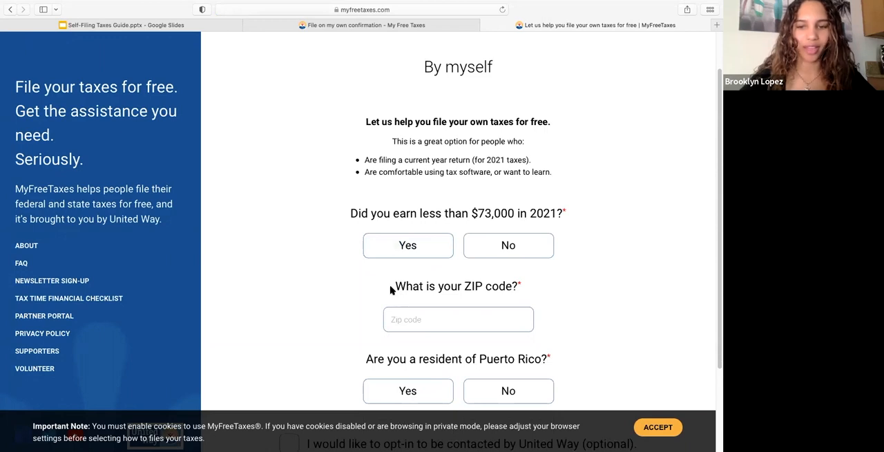
scroll(385, 298, down, 1)
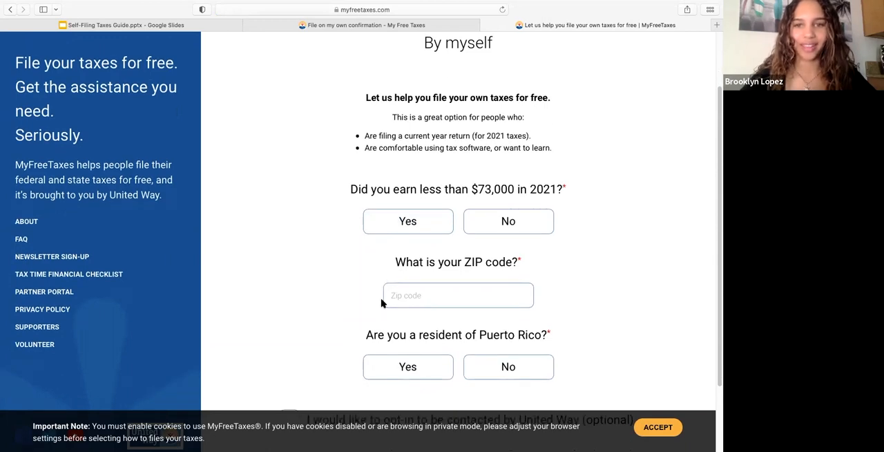
click(414, 226)
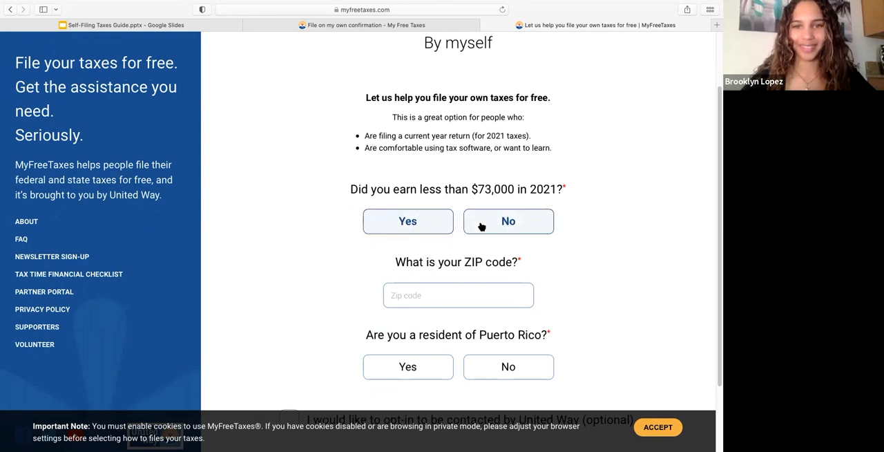
Step: Enter the ZIP code, answer No to being a resident of Puerto Rico, and submit the form to file now
scroll(431, 277, down, 2)
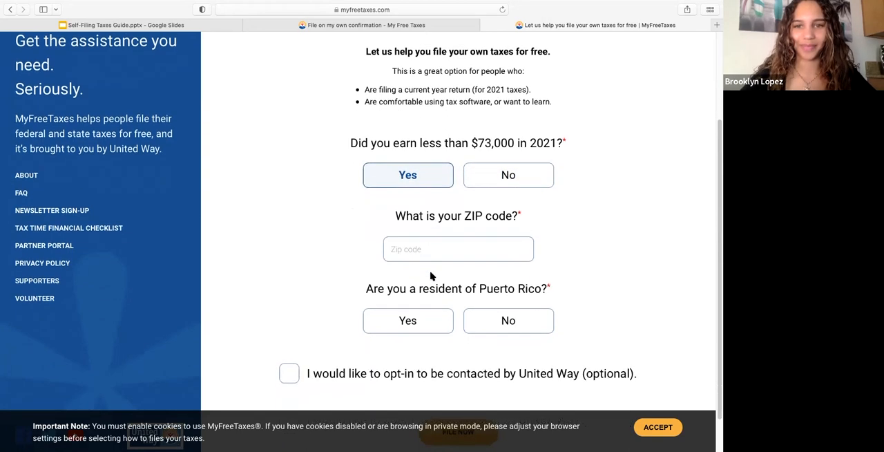
click(430, 249)
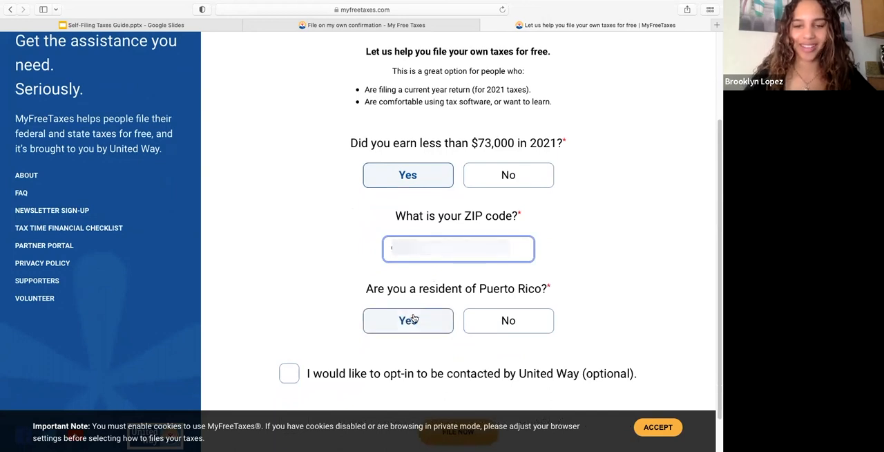
scroll(415, 318, down, 1)
click(514, 286)
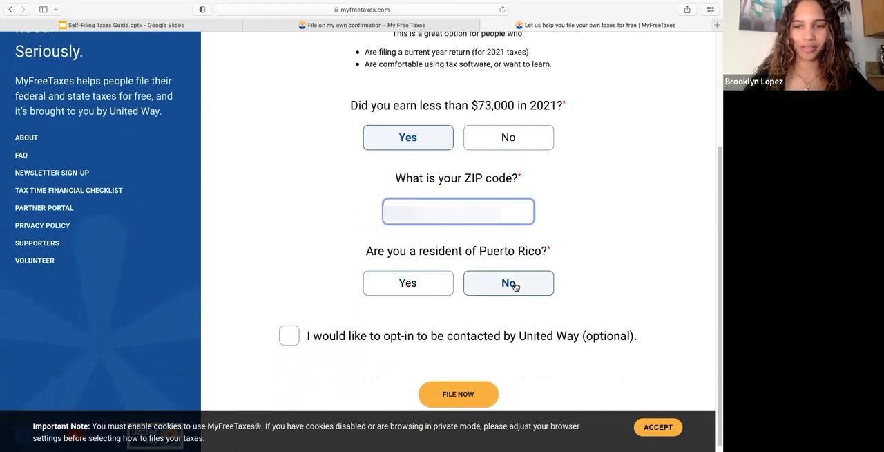
scroll(433, 341, down, 1)
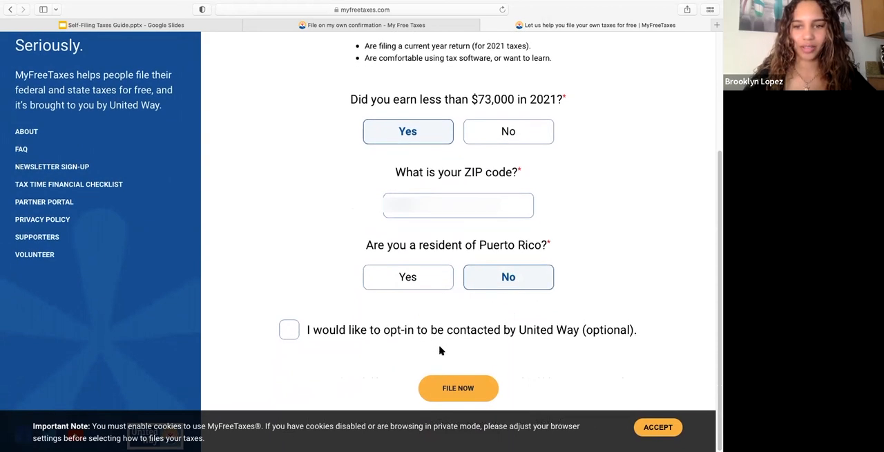
click(474, 389)
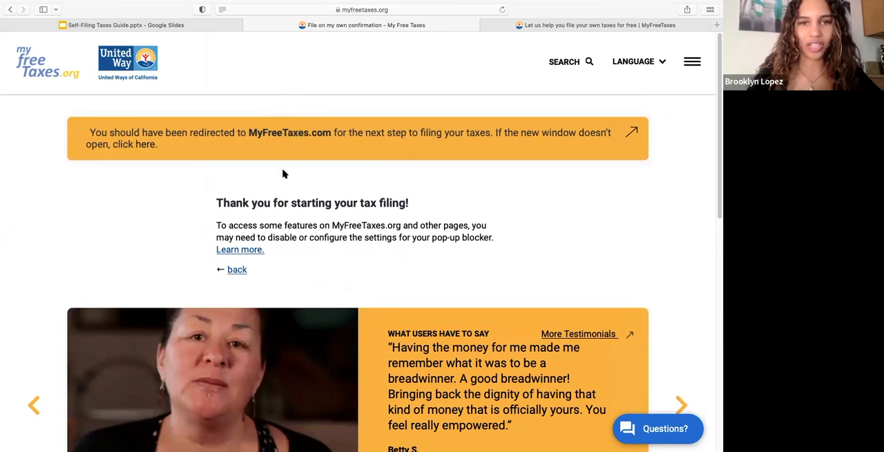
Step: Reopen MyFreeTaxes.com through the redirect link on the confirmation page and proceed to TaxSlayer to file
scroll(283, 172, down, 1)
scroll(320, 104, up, 1)
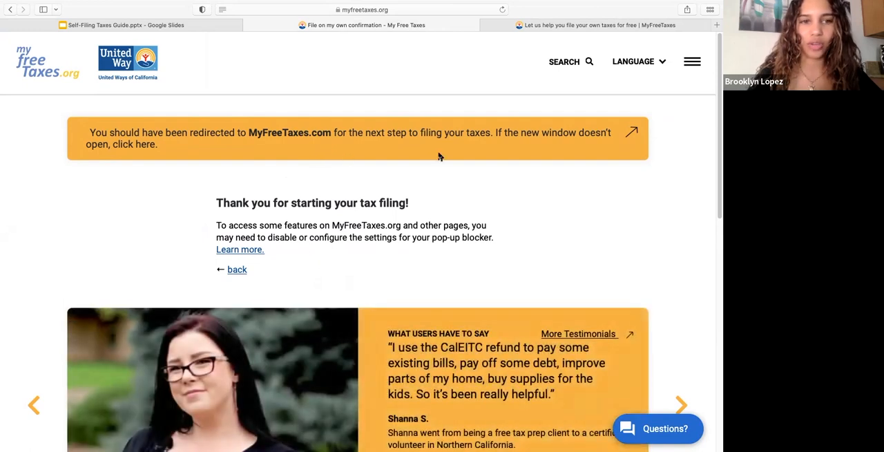
click(135, 145)
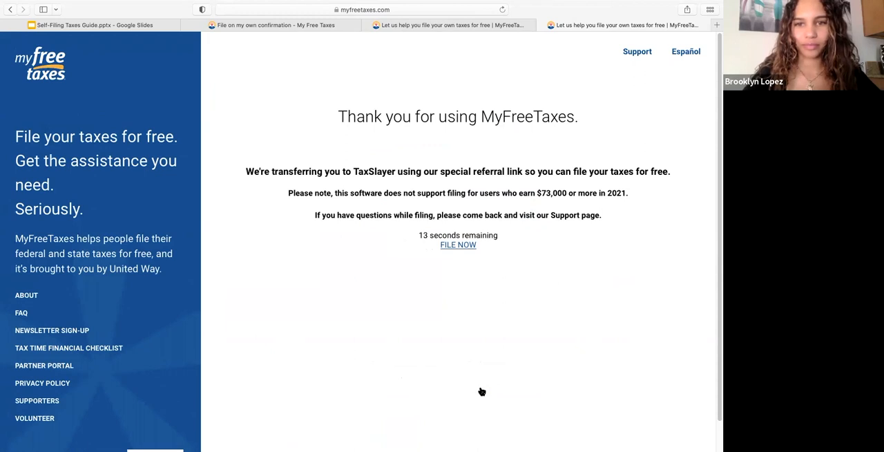
click(453, 246)
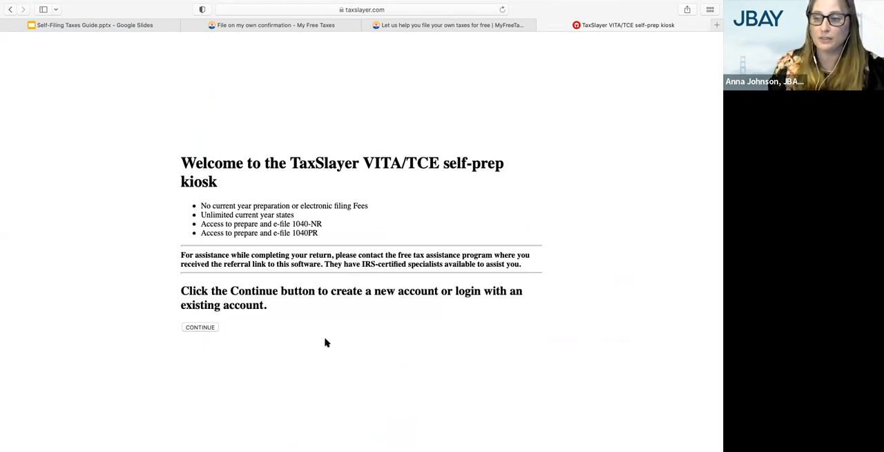
Step: Continue past the TaxSlayer welcome page, start creating a new account, and enter the email address and username
click(211, 328)
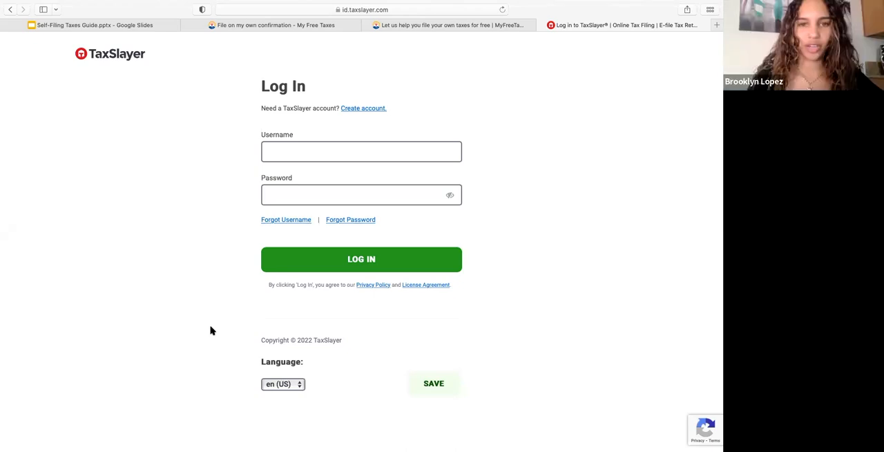
click(366, 109)
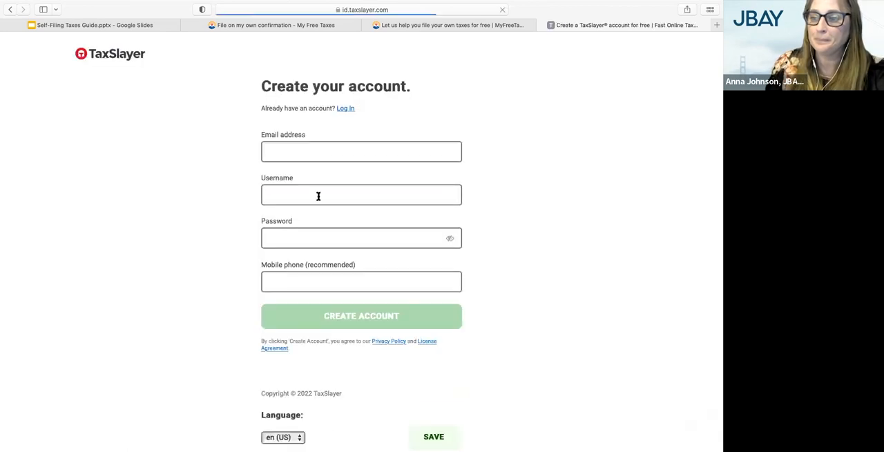
click(317, 195)
click(327, 153)
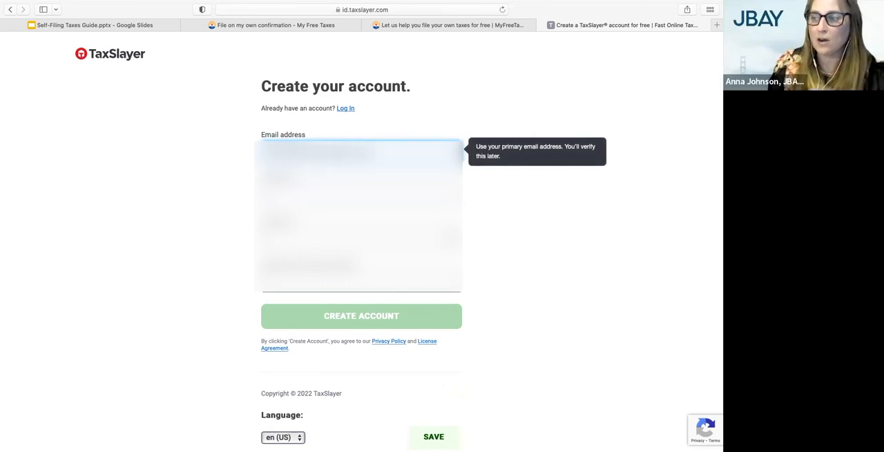
key(Tab)
text(annaj)
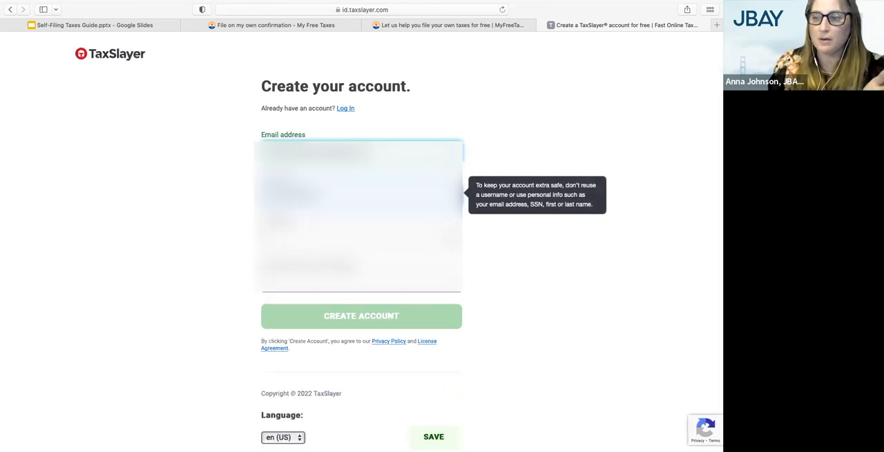
Step: Enter and confirm the account password, and fill in the mobile phone number for the new account
key(Tab)
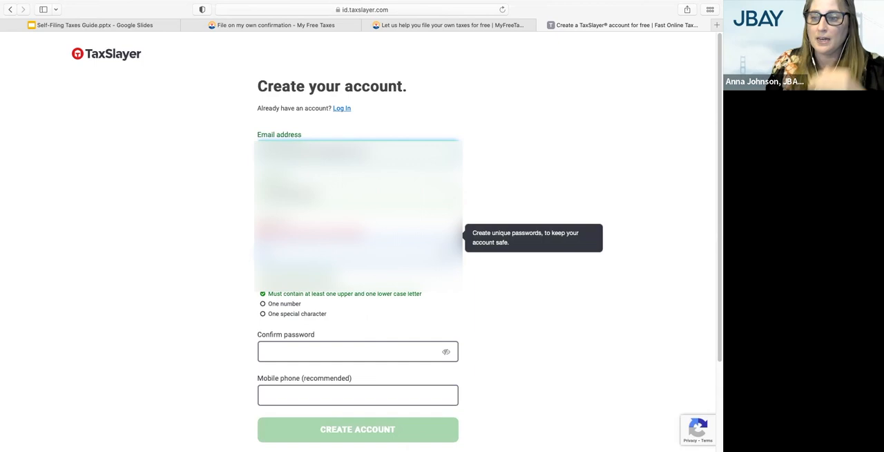
text(!)
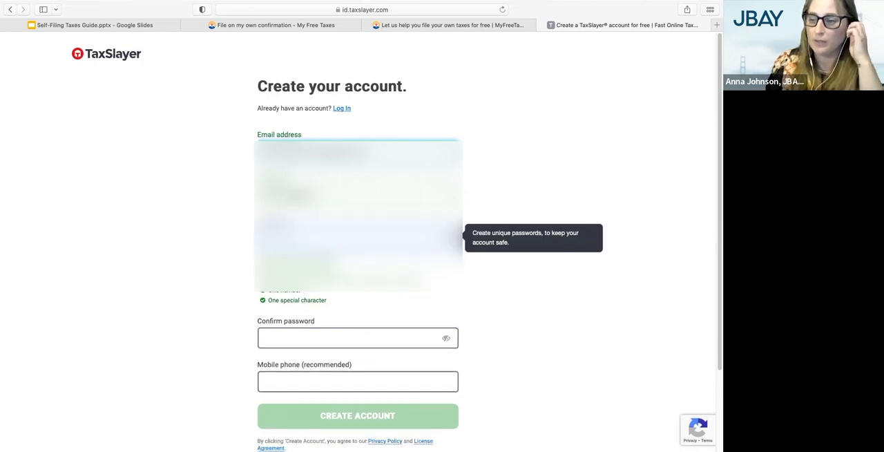
click(296, 331)
text(ann•••••••)
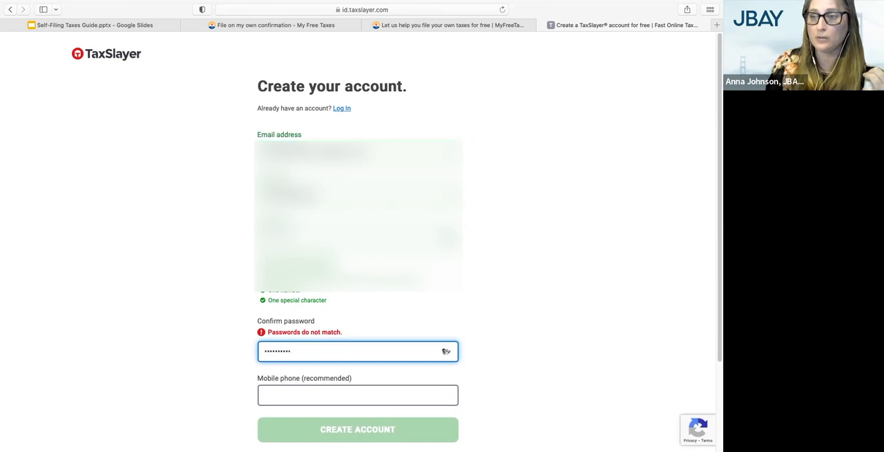
text(•)
key(Tab)
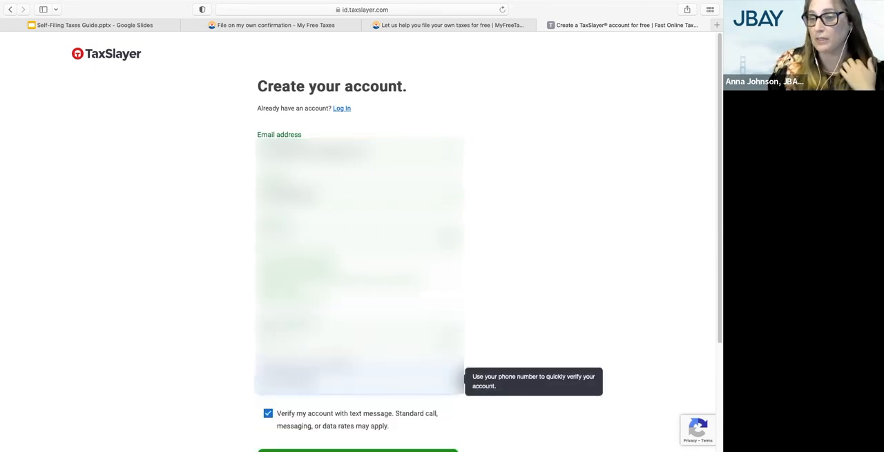
scroll(357, 379, down, 2)
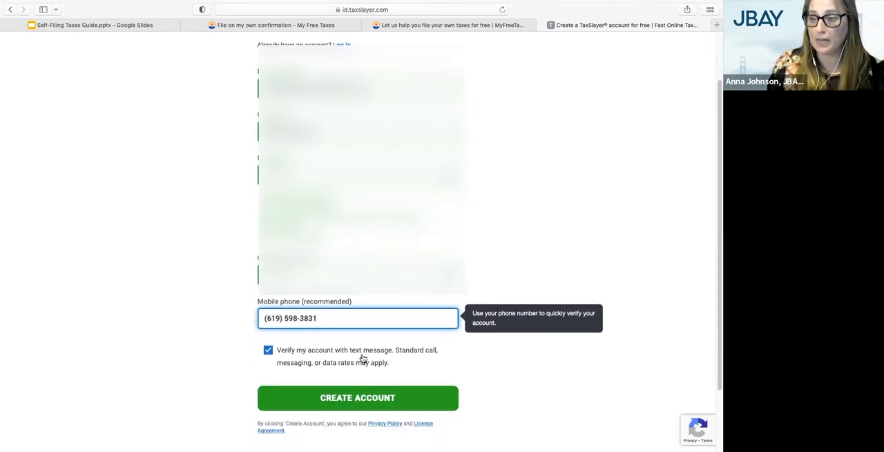
Step: Opt out of text message verification, create the account without saving the password in the browser, and continue past the success page
scroll(350, 384, down, 1)
click(295, 325)
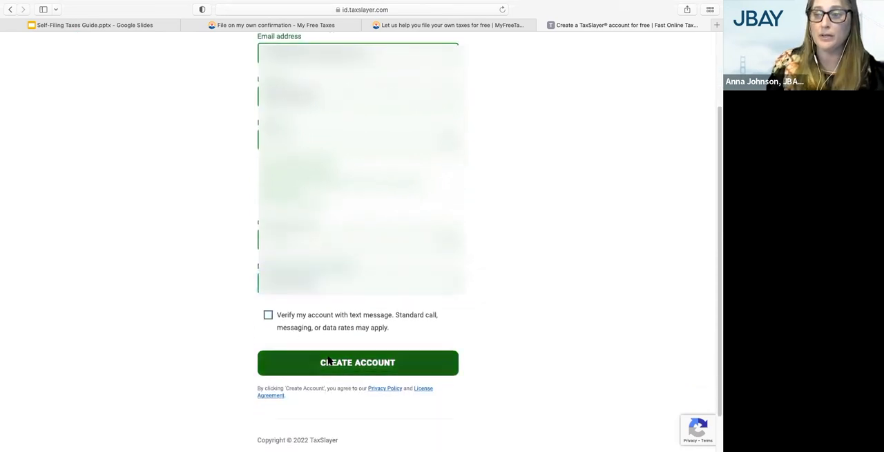
scroll(357, 366, down, 1)
scroll(356, 332, down, 1)
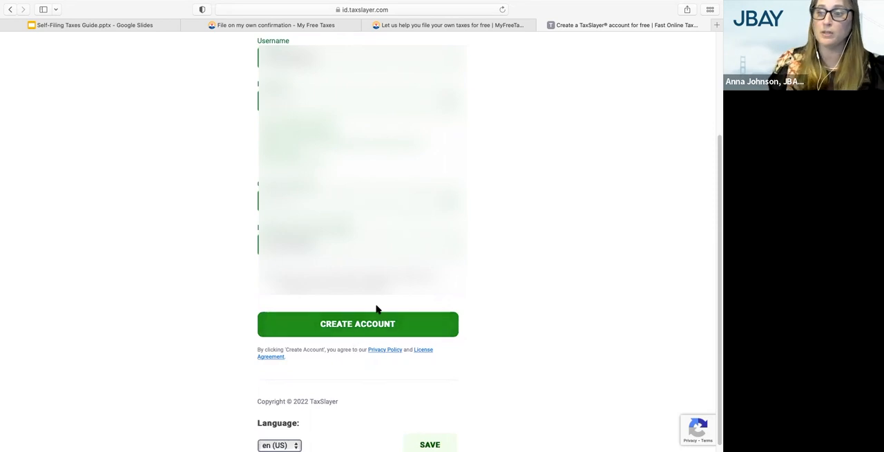
click(369, 315)
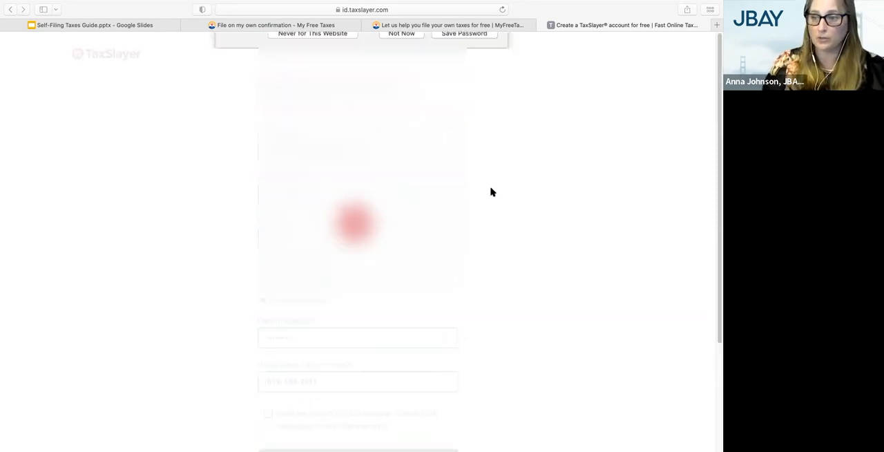
click(397, 82)
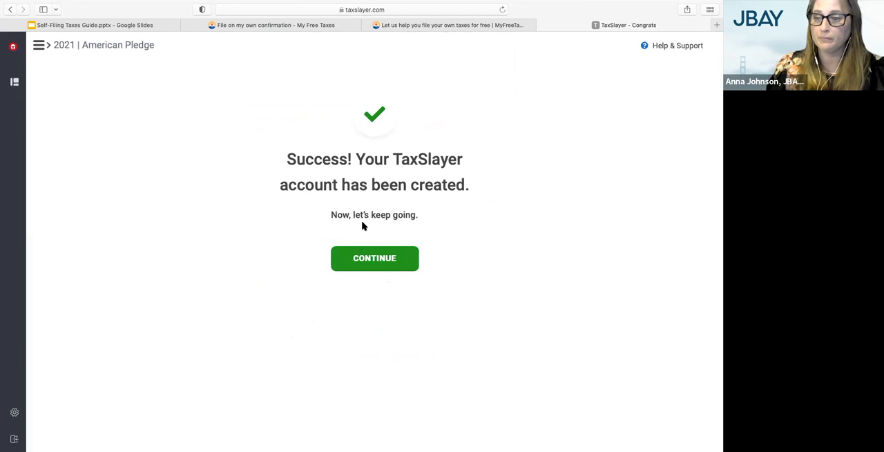
click(371, 259)
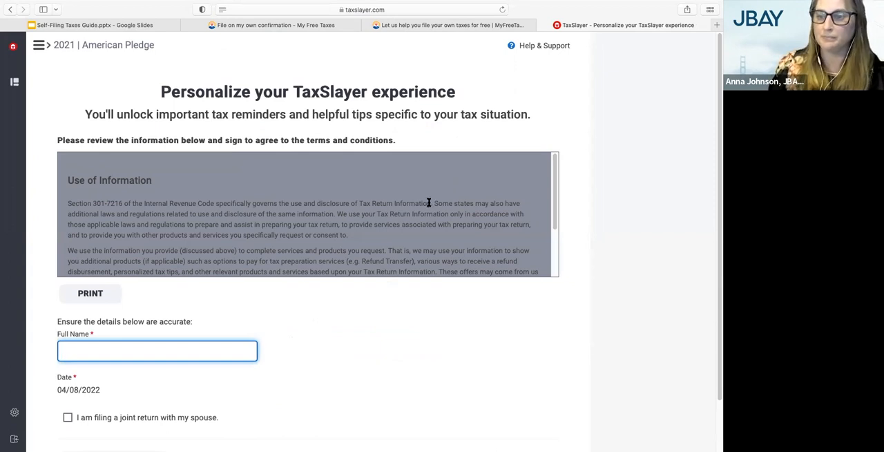
Step: Sign the Use of Information terms with the taxpayer's full name, leave joint filing unselected, and continue
scroll(334, 248, down, 1)
scroll(261, 283, down, 2)
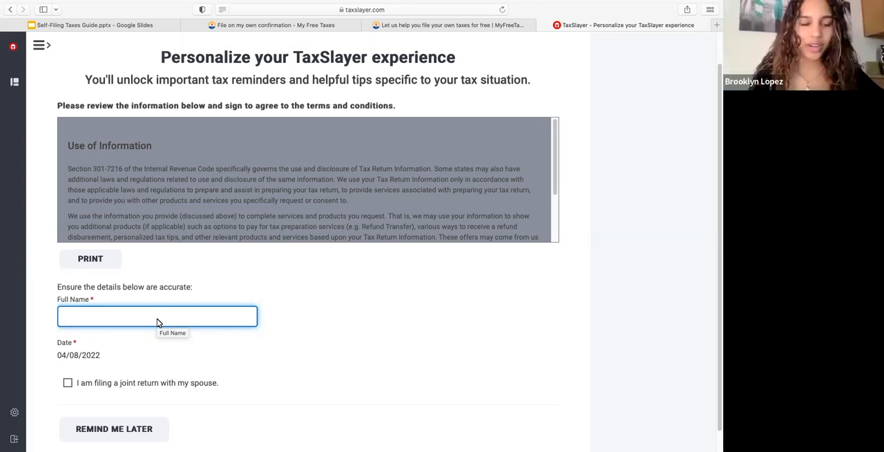
scroll(157, 318, down, 1)
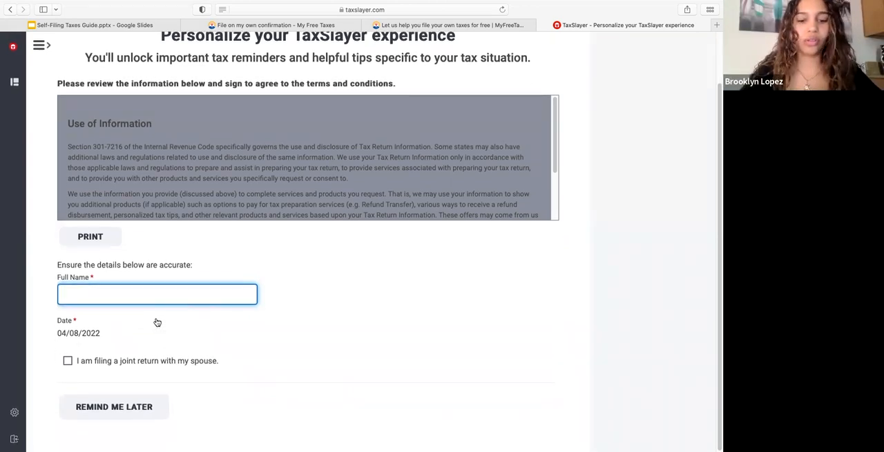
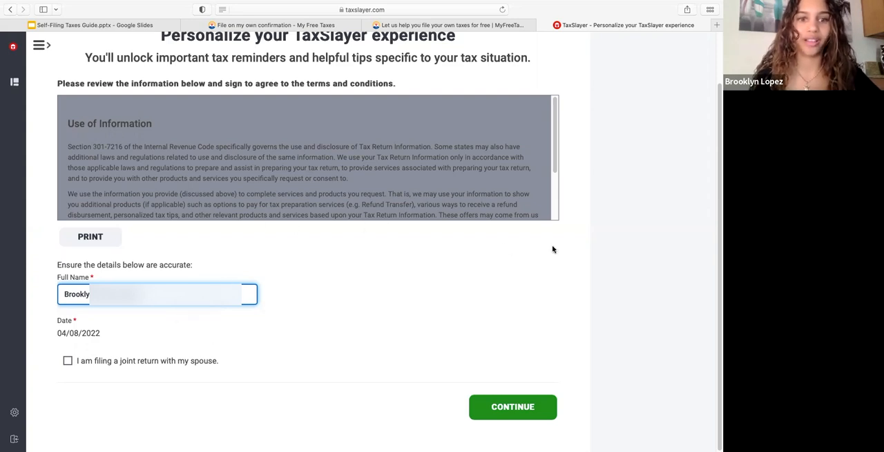
click(508, 409)
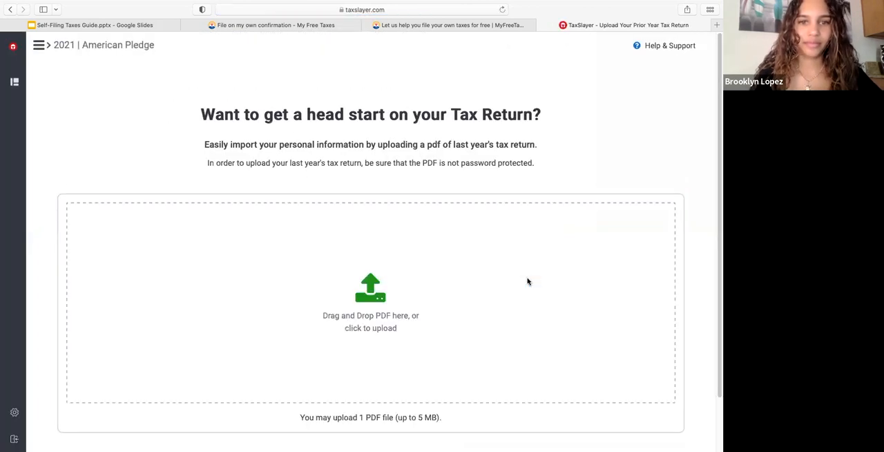
Step: Skip uploading a PDF of last year's tax return
scroll(473, 309, down, 2)
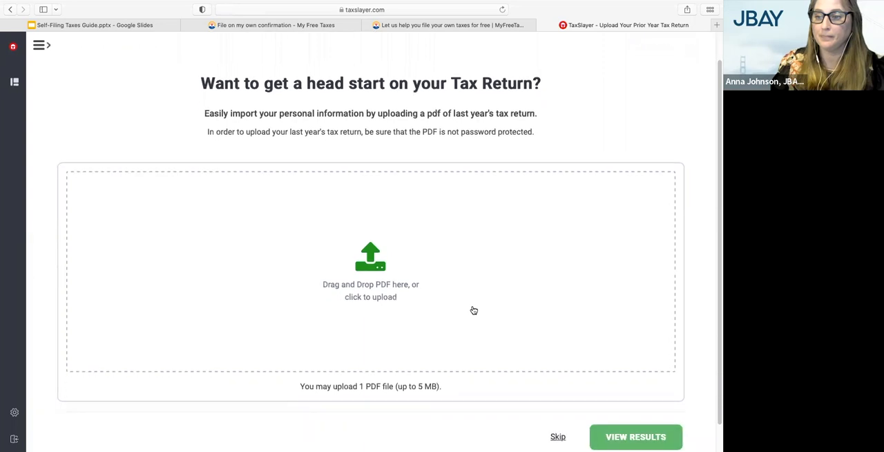
scroll(474, 310, up, 1)
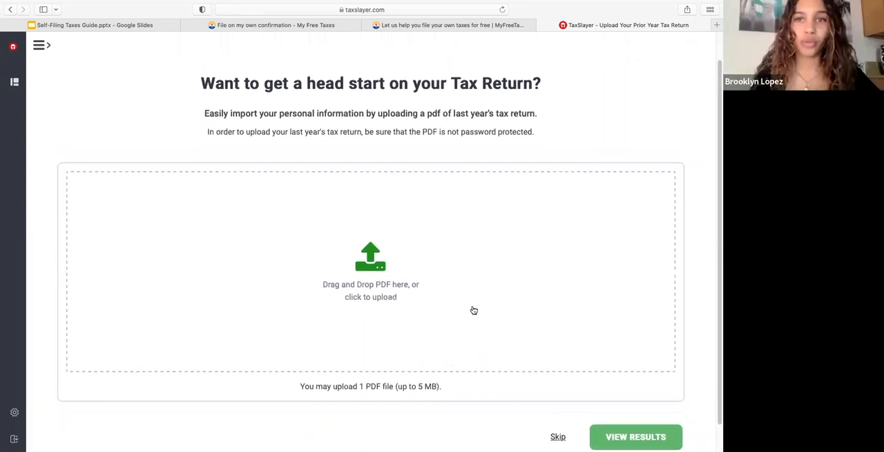
scroll(474, 310, down, 1)
scroll(474, 310, up, 1)
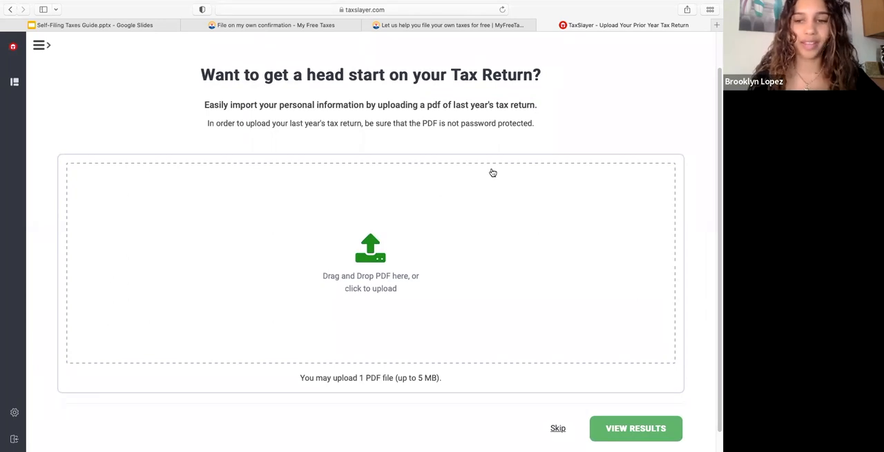
click(558, 429)
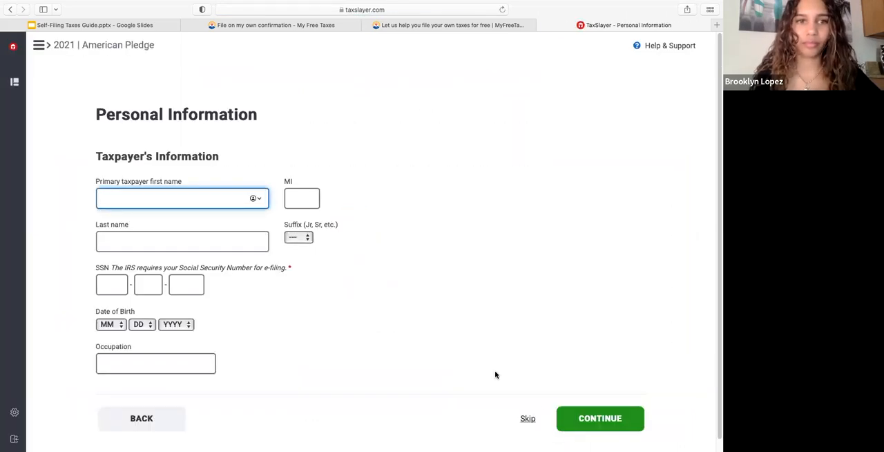
Step: Fill in the taxpayer's first name, middle initial, last name and Social Security number
text(Broo)
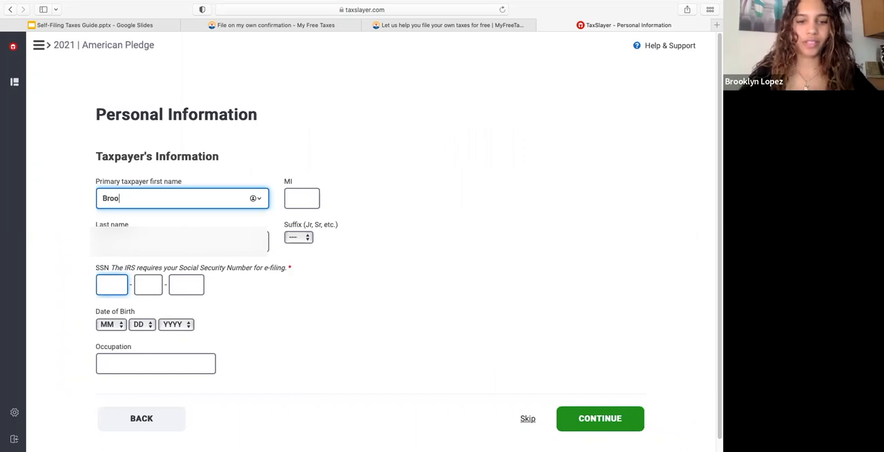
text(klyn)
key(Tab)
text(A)
key(Tab)
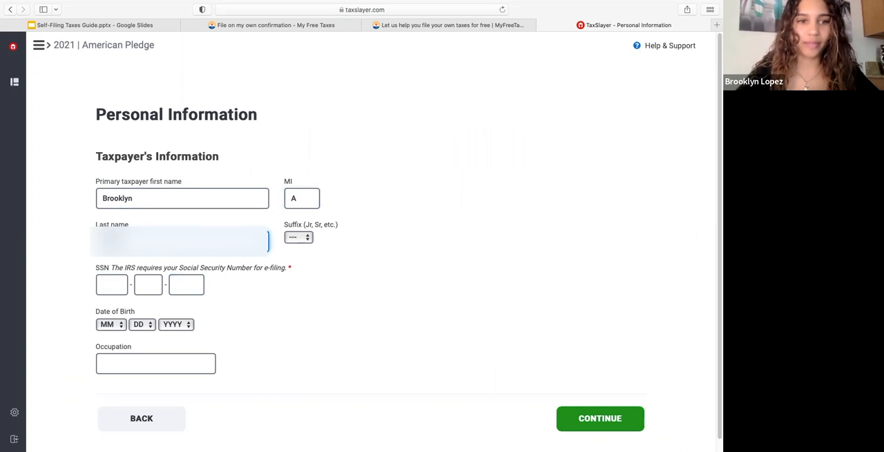
key(Tab)
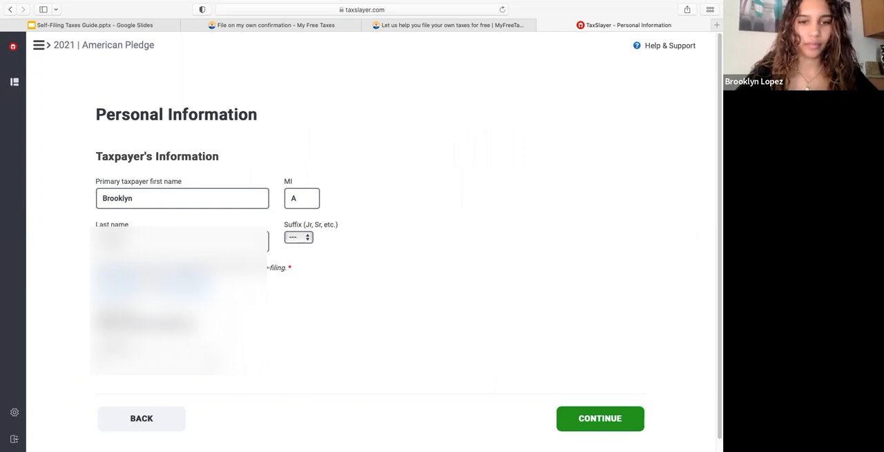
Step: Select the month, day and year of the taxpayer's date of birth
scroll(78, 335, down, 1)
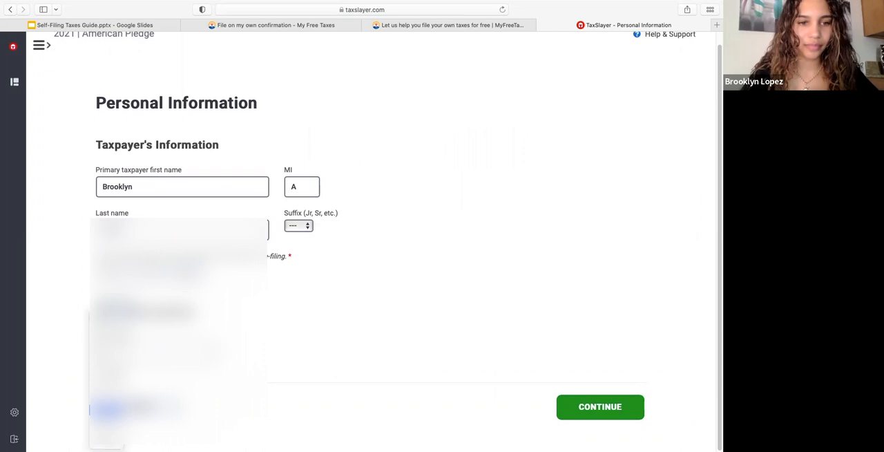
click(107, 410)
click(138, 354)
scroll(138, 398, down, 2)
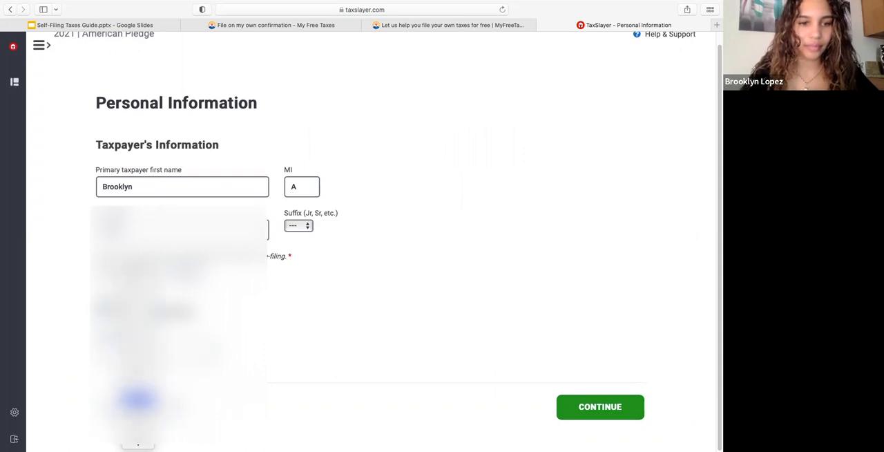
scroll(138, 399, down, 4)
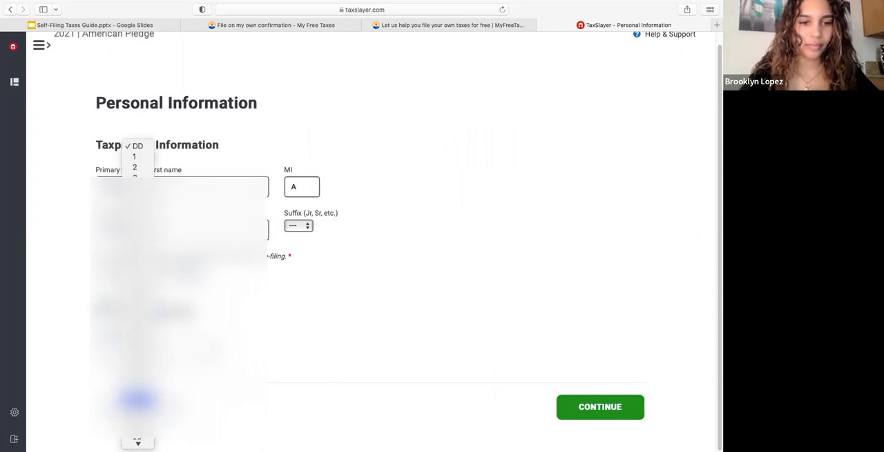
click(138, 421)
click(173, 314)
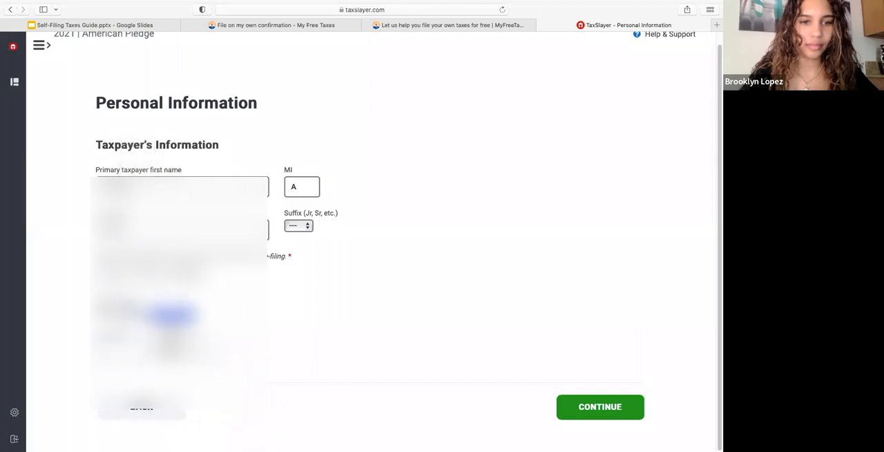
scroll(176, 386, down, 6)
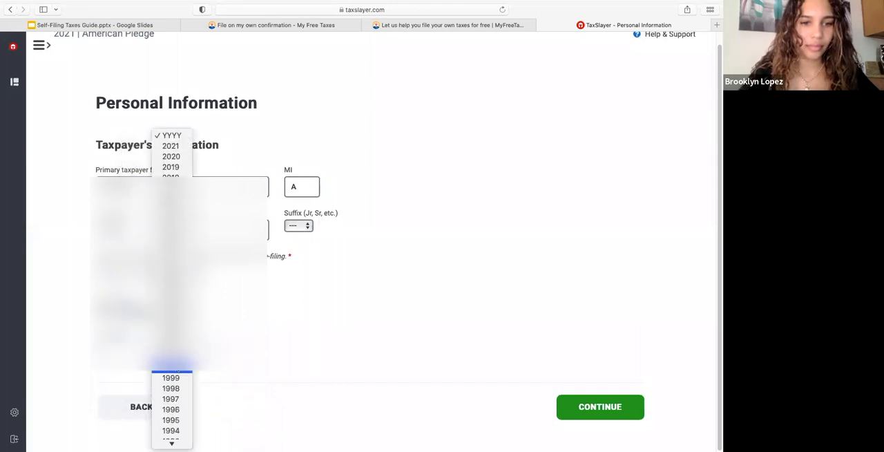
scroll(181, 404, up, 2)
click(177, 388)
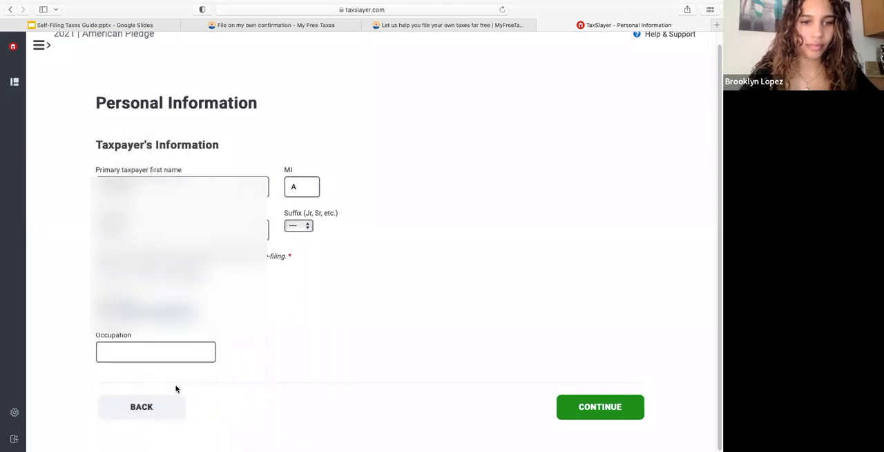
Step: Enter Corporate Tax Accountant as the taxpayer's occupation and continue to the mailing address
click(181, 358)
text(A)
key(BackSpace)
text(Corporate Tax Accoutan)
key(BackSpace)
key(BackSpace)
key(BackSpace)
text(ntant)
click(603, 407)
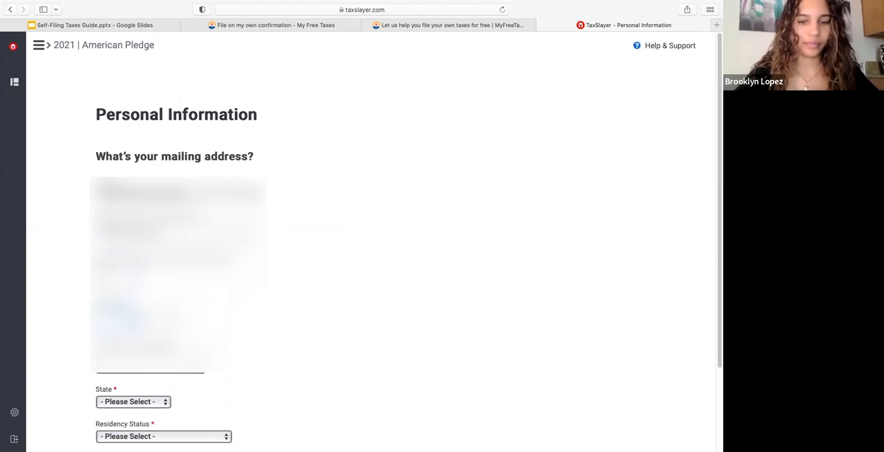
Step: Complete the mailing address, set the residency status to Full-Year Resident of This State, and continue
key(Tab)
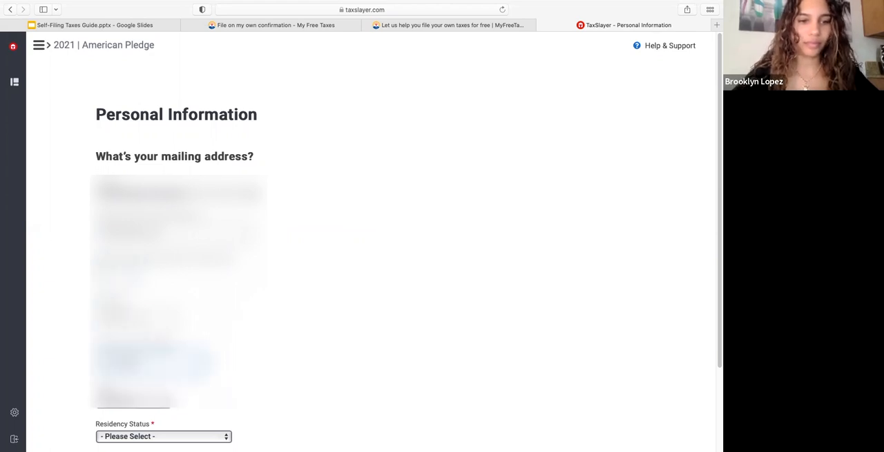
scroll(201, 346, down, 5)
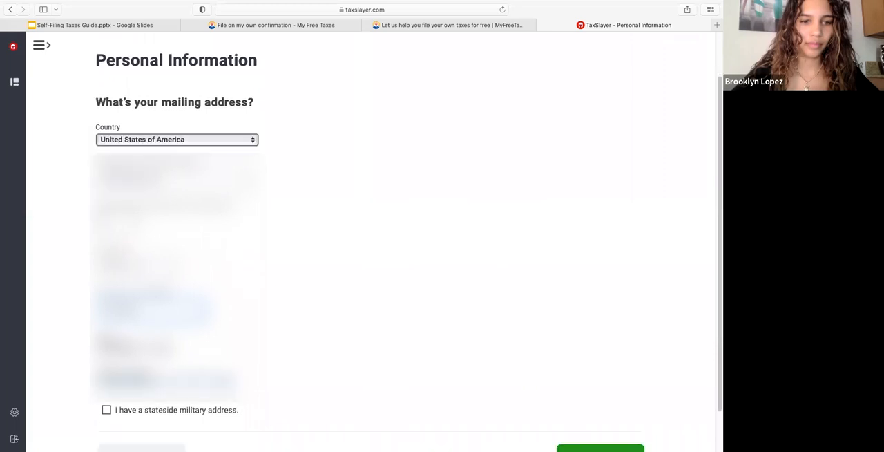
click(201, 343)
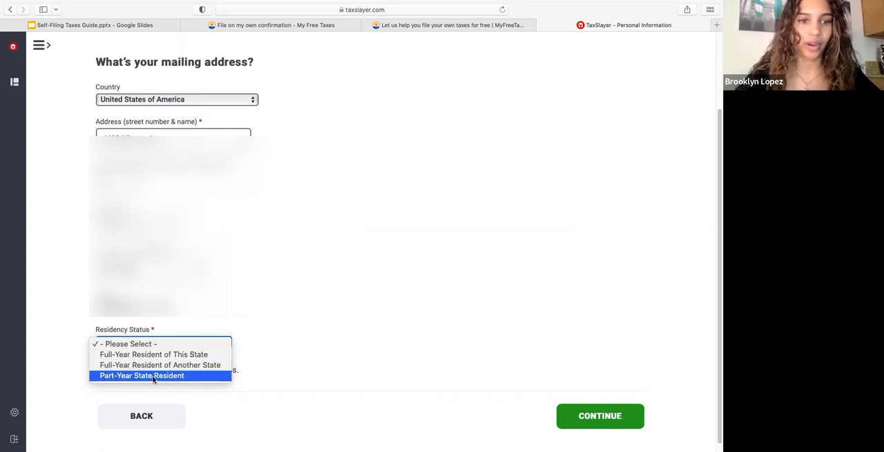
click(170, 354)
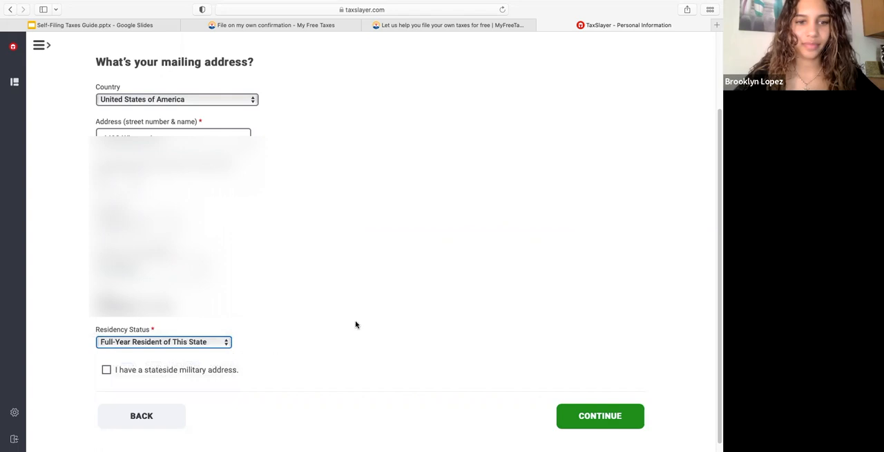
click(617, 416)
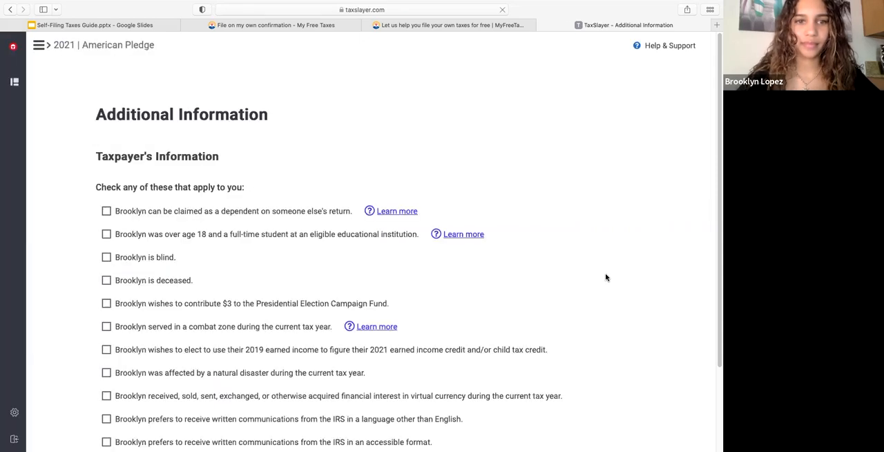
Step: Review the additional taxpayer statements and mark that the taxpayer was over age 18 and a full-time student at an eligible educational institution
scroll(453, 282, down, 1)
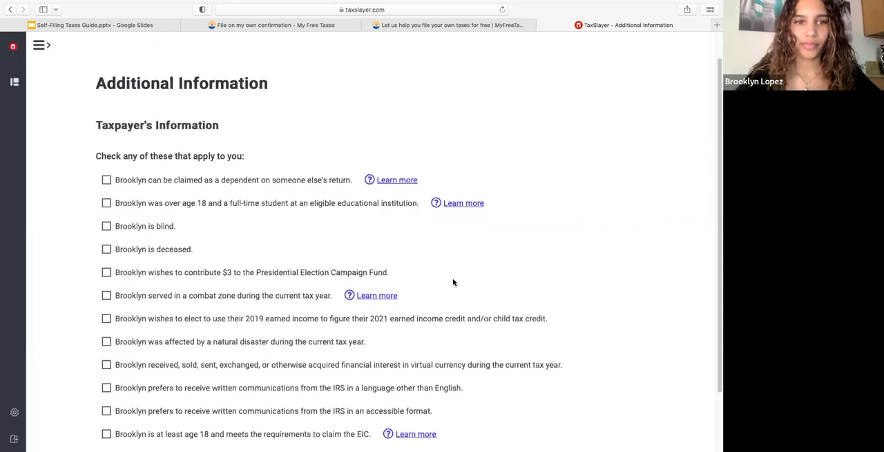
scroll(454, 282, down, 2)
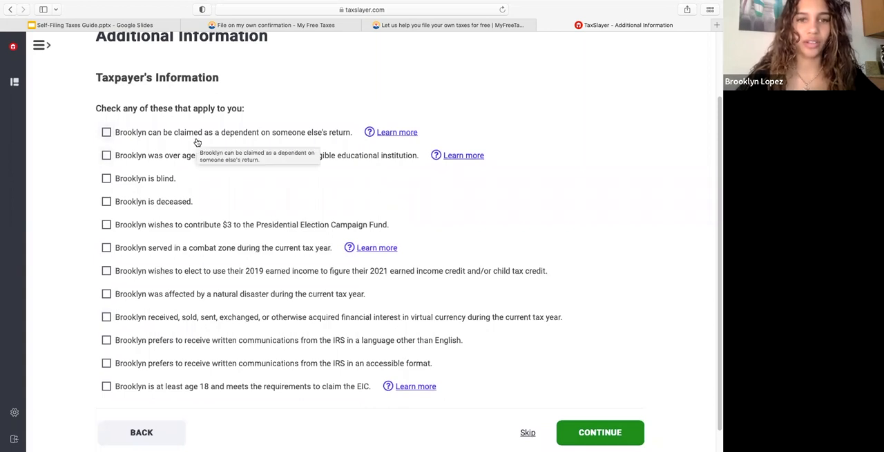
scroll(187, 189, up, 2)
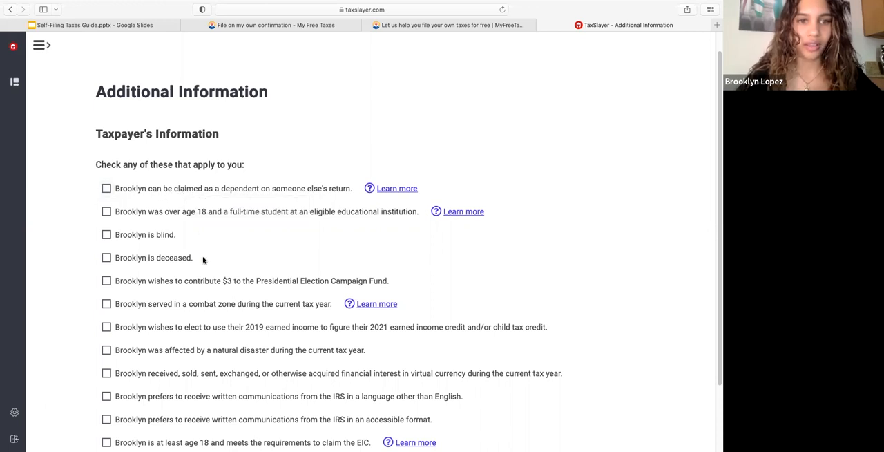
scroll(204, 260, down, 1)
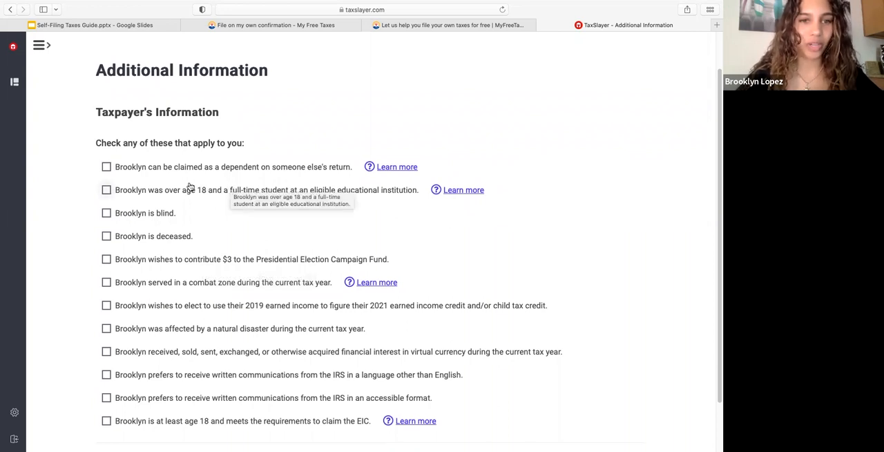
click(161, 193)
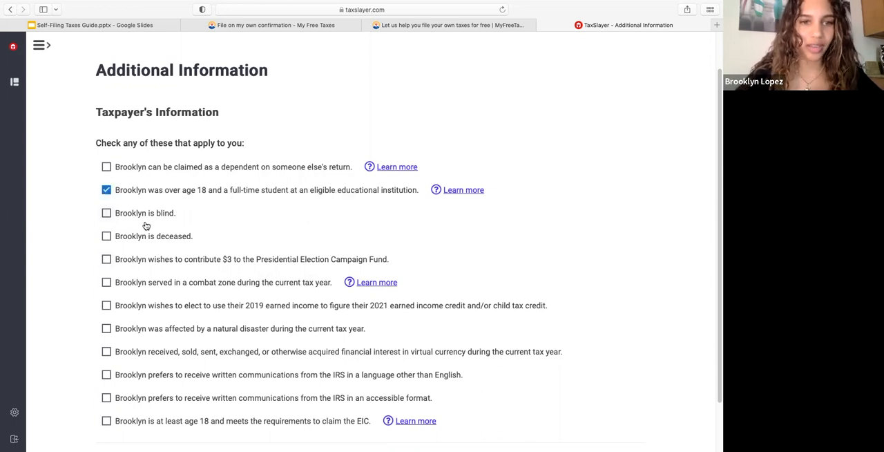
scroll(152, 298, down, 1)
scroll(151, 298, down, 1)
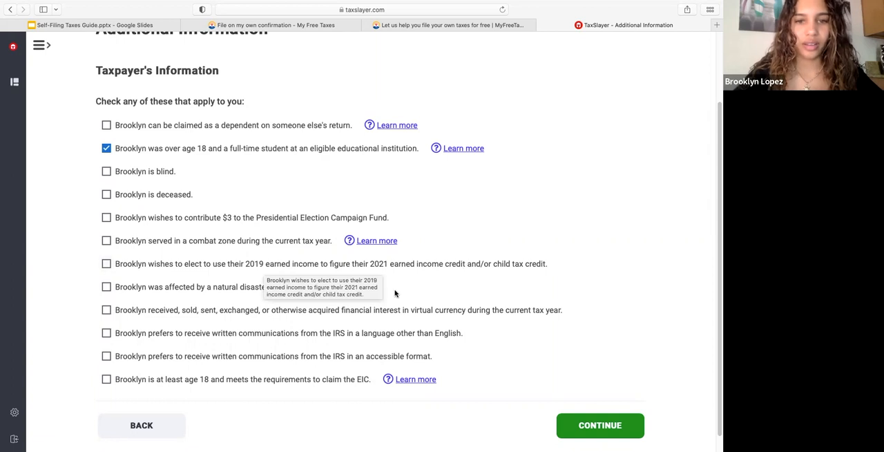
Step: Mark that the taxpayer is at least age 18 and meets the EIC requirements, check the EIC help, and continue to the filing status
scroll(442, 276, down, 1)
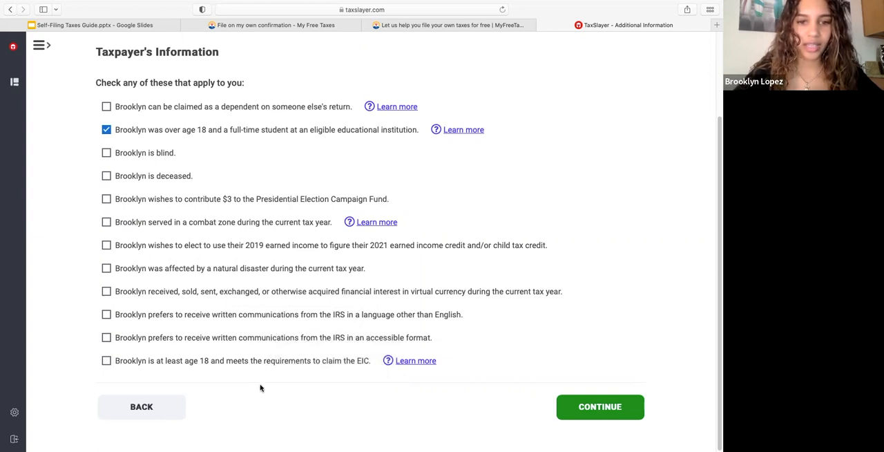
click(292, 366)
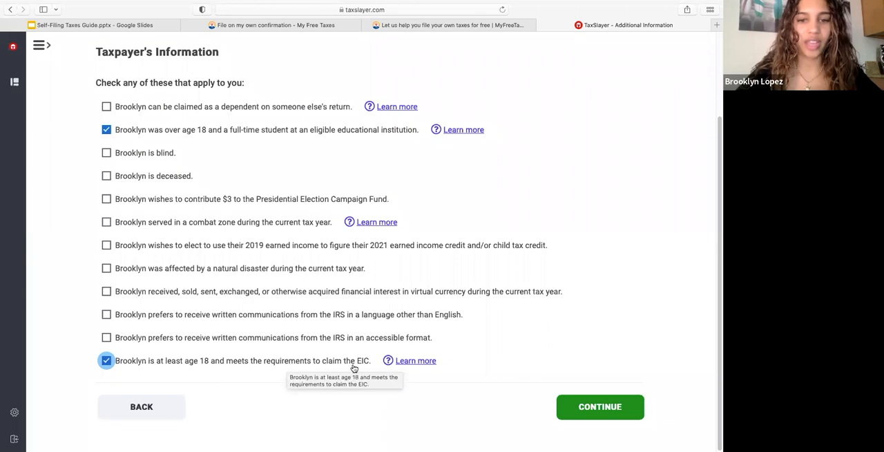
click(404, 363)
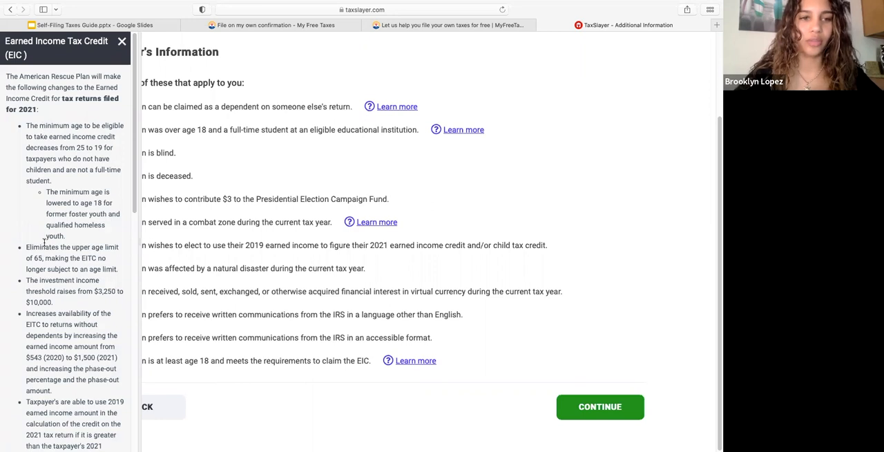
scroll(44, 235, down, 7)
scroll(45, 235, up, 7)
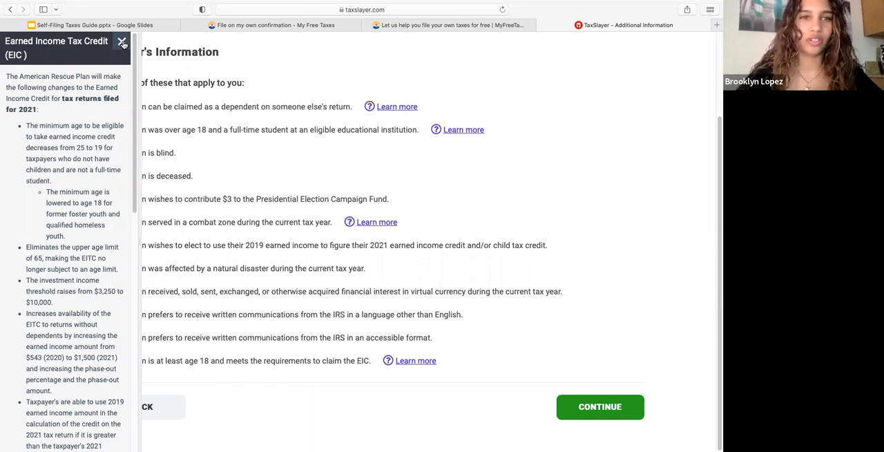
click(122, 42)
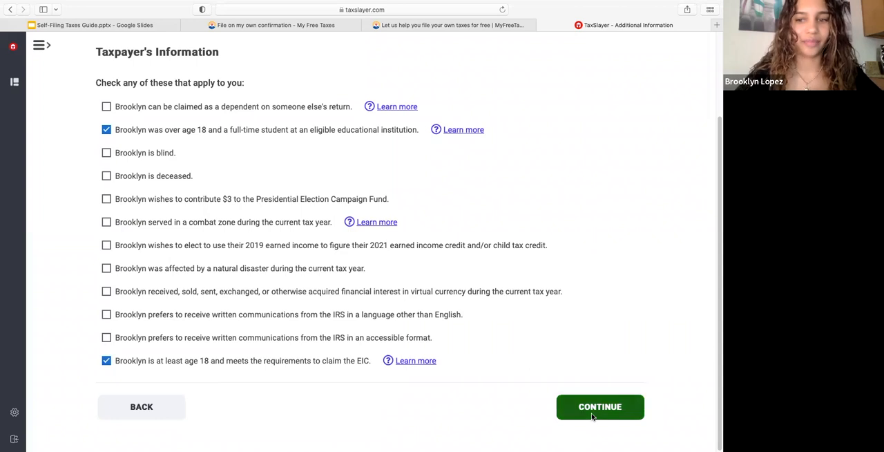
click(592, 415)
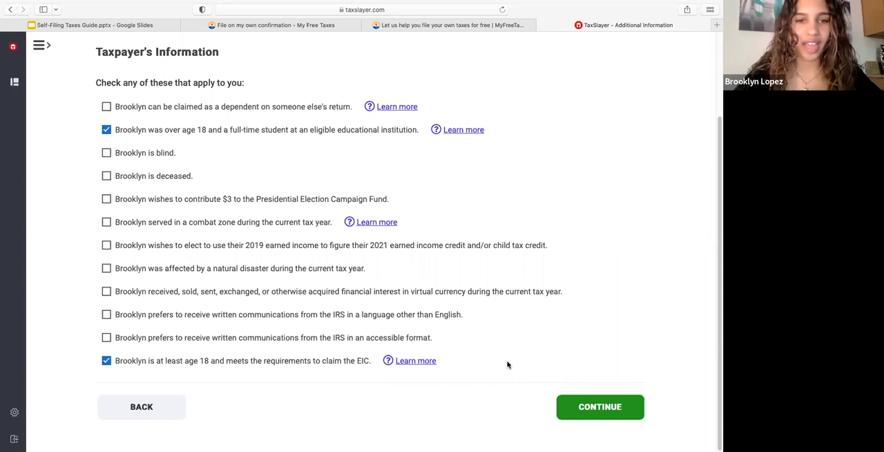
click(589, 410)
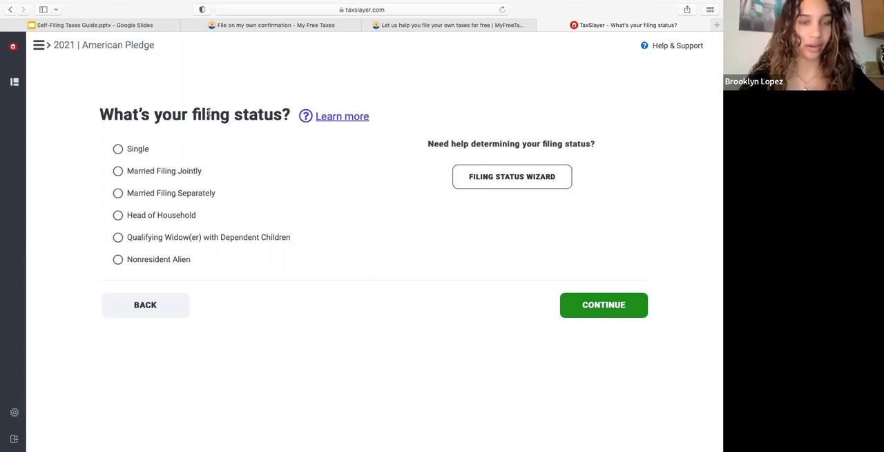
Step: Start the Filing Status Wizard and answer No to married on December 31, 2021, Yes to US citizen or resident alien, and No to ever married
click(175, 217)
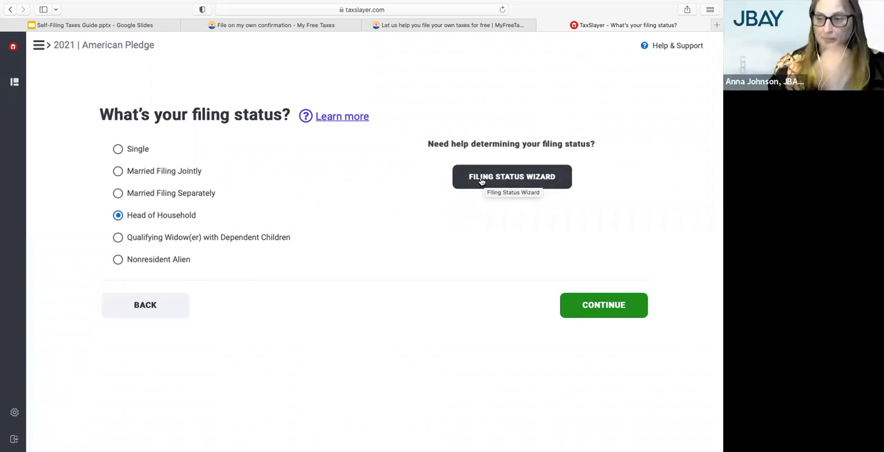
click(485, 181)
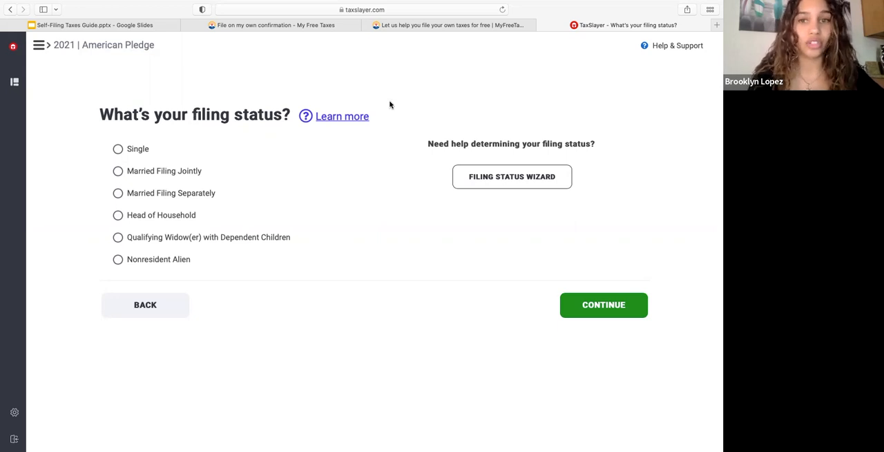
click(489, 181)
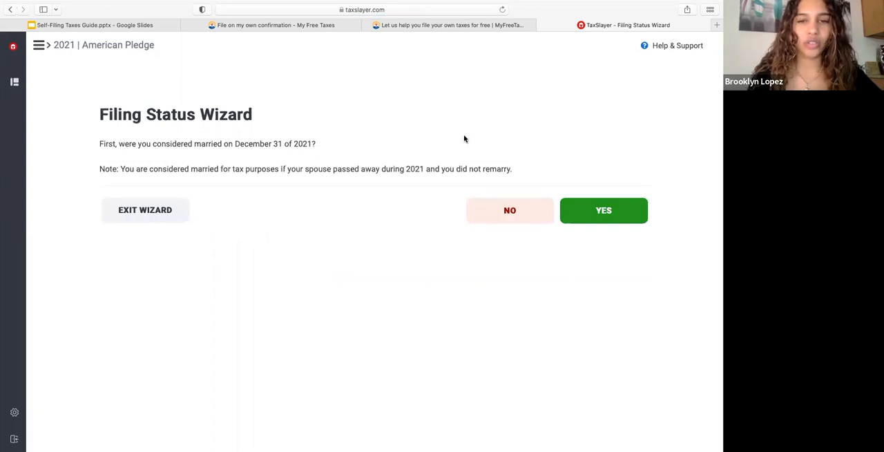
click(509, 211)
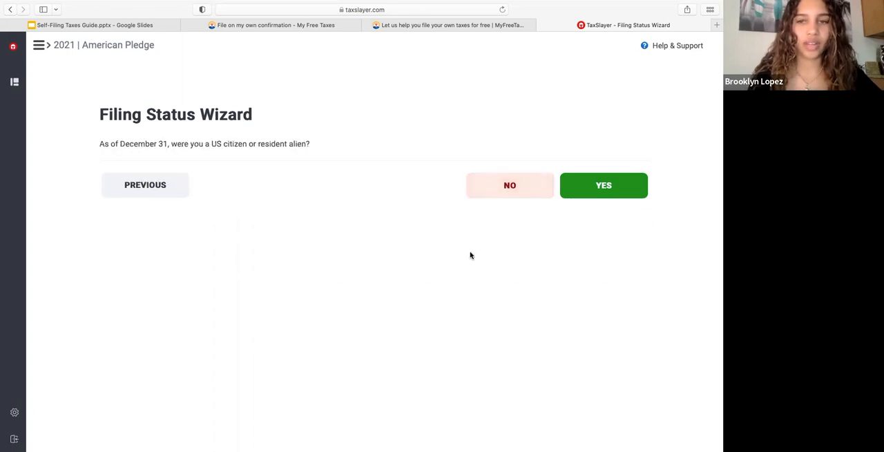
click(612, 192)
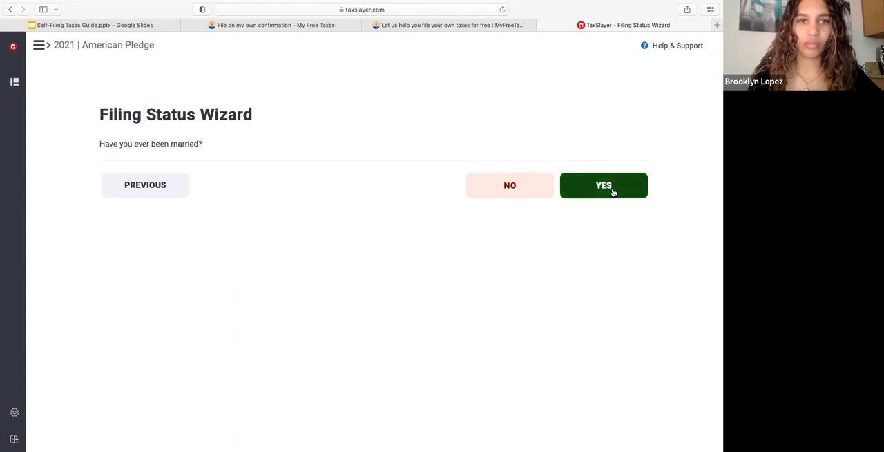
click(510, 195)
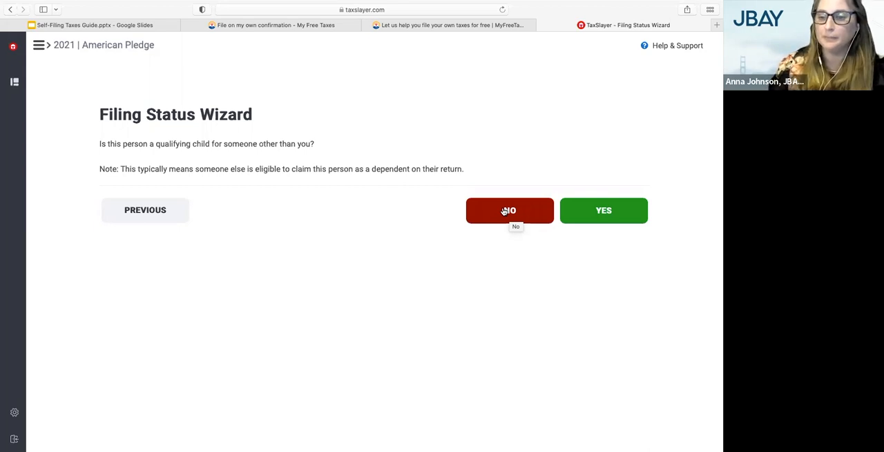
Step: Answer No to the person being someone else's qualifying child and to the multiple support agreement question, and finish the Filing Status Wizard
click(504, 211)
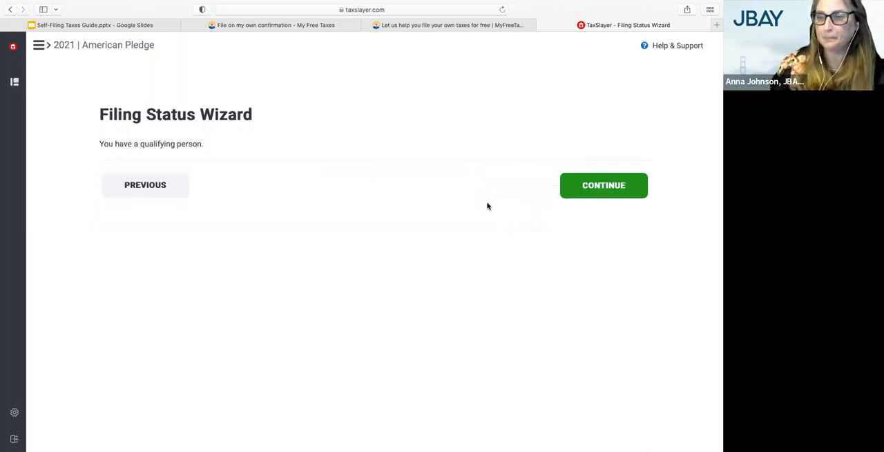
click(601, 186)
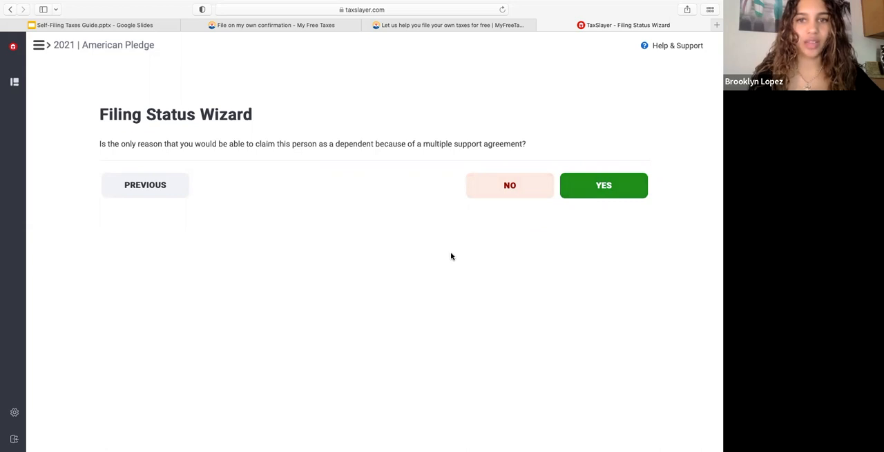
click(506, 193)
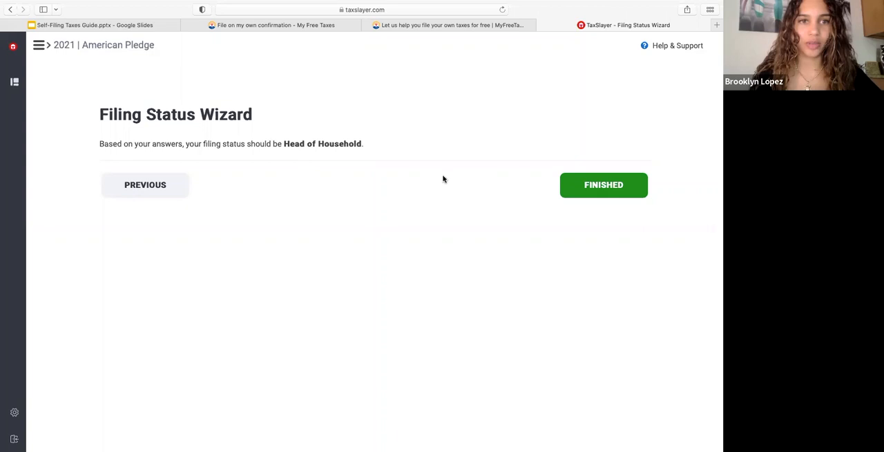
click(593, 185)
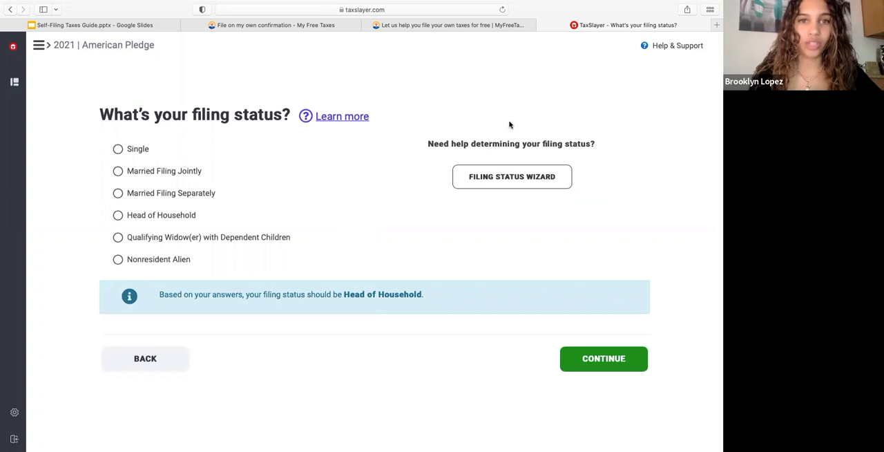
Step: Set the filing status to Head of Household and answer Yes to having dependents or qualifying persons to claim
click(173, 217)
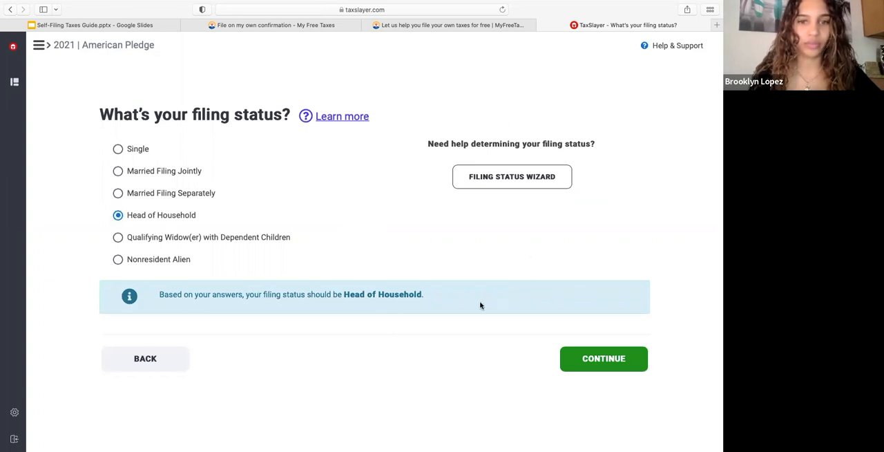
click(614, 365)
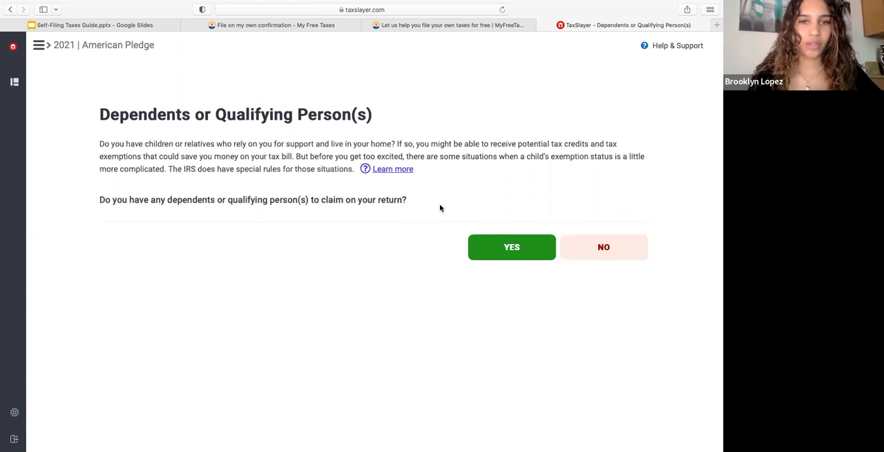
click(498, 251)
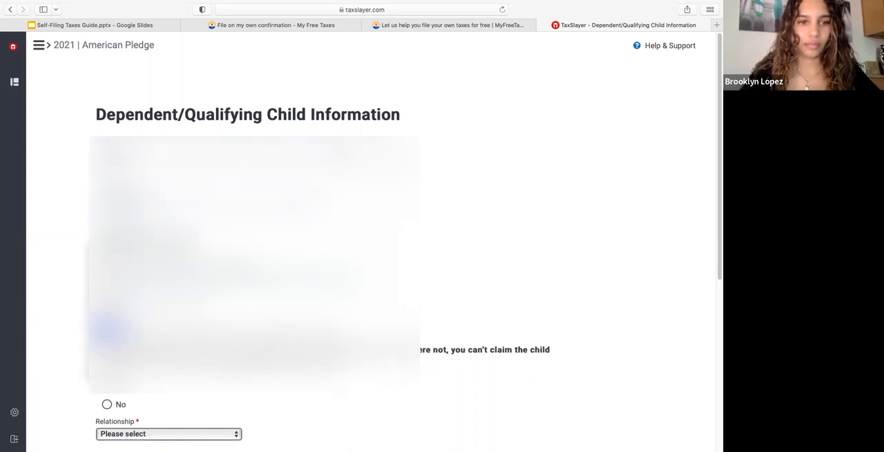
Step: Select the month, day and year of the dependent's date of birth
click(111, 369)
click(138, 246)
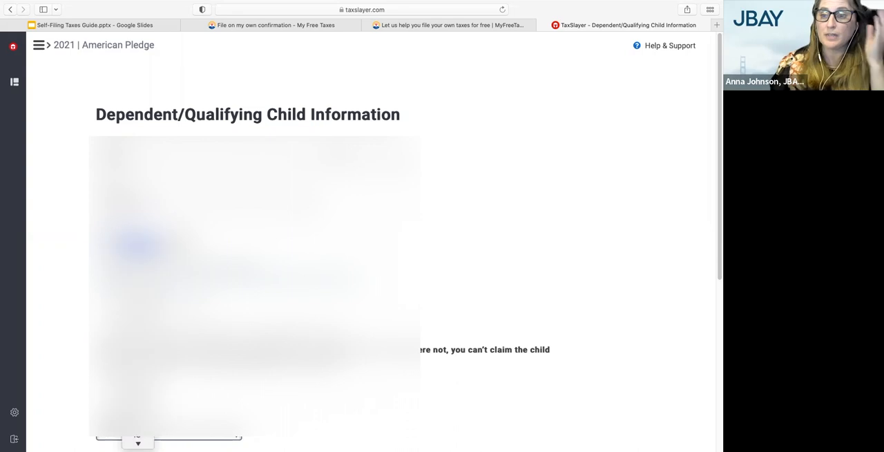
scroll(138, 349, down, 5)
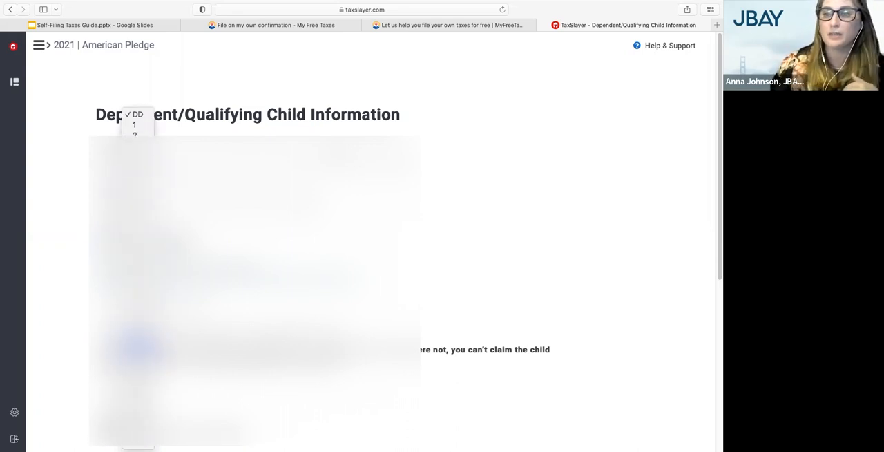
click(138, 409)
click(172, 247)
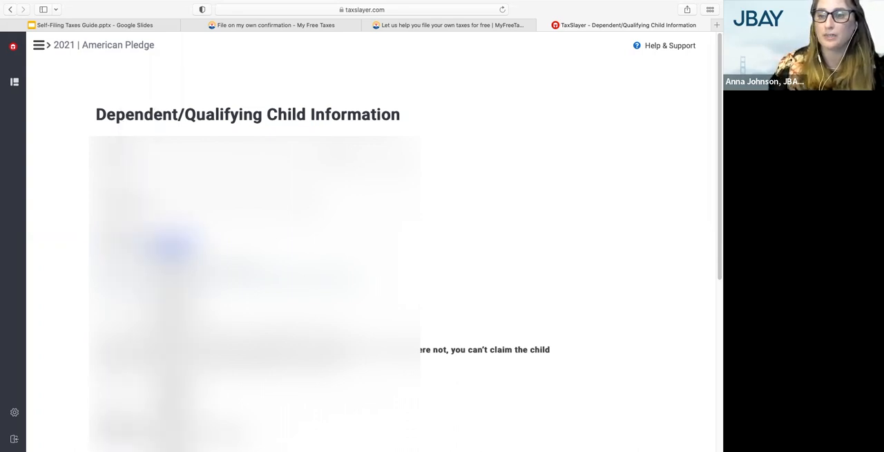
scroll(172, 381, down, 5)
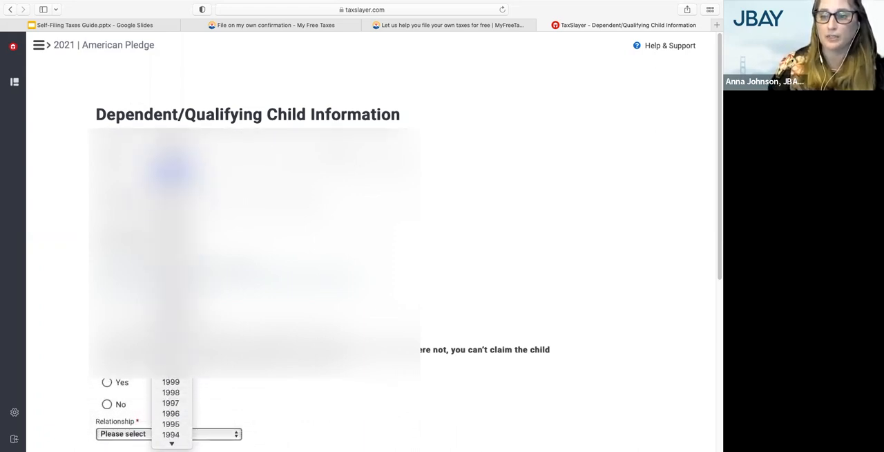
click(173, 200)
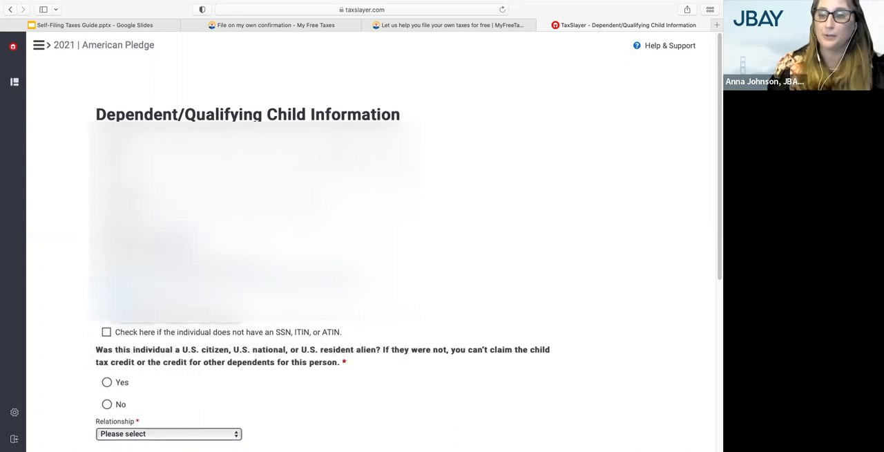
Step: Answer Yes to the dependent's U.S. citizen, national or resident alien question, set the relationship to Son, and review the remaining dependent statements
scroll(127, 323, down, 2)
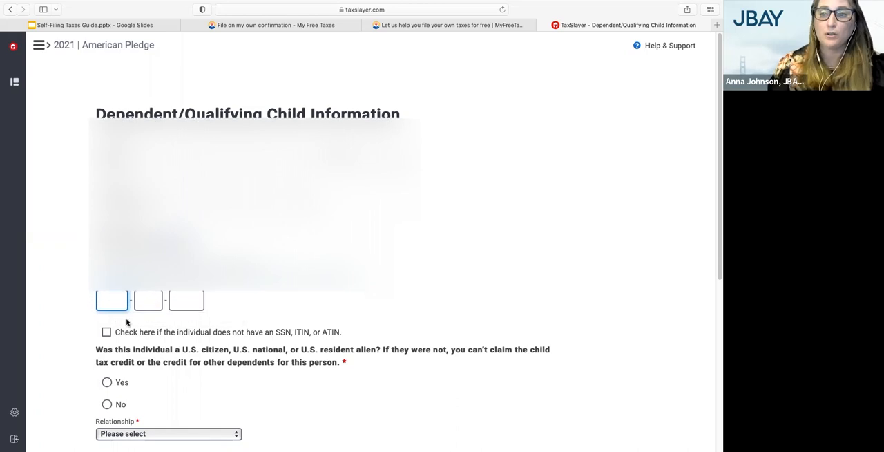
scroll(127, 323, down, 2)
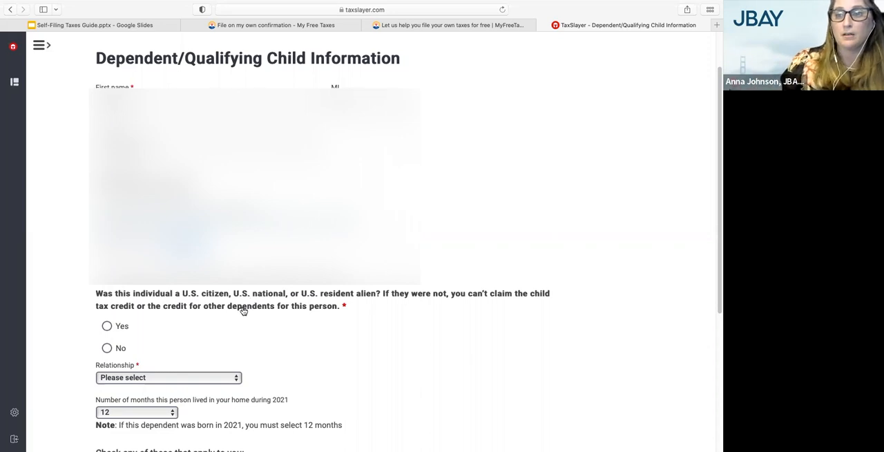
scroll(243, 310, down, 1)
scroll(243, 310, down, 1)
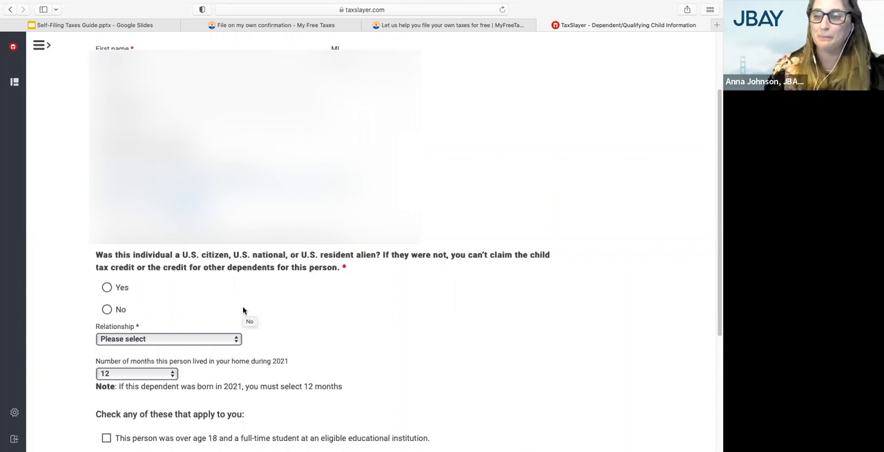
scroll(259, 282, down, 1)
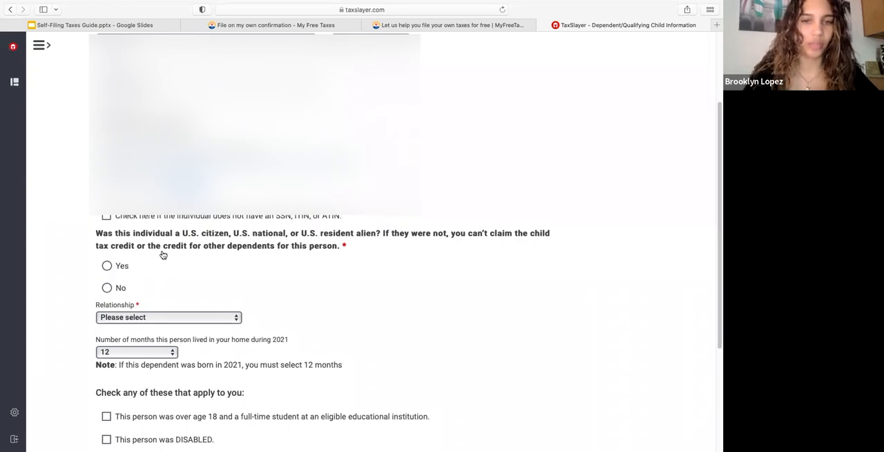
scroll(130, 272, down, 1)
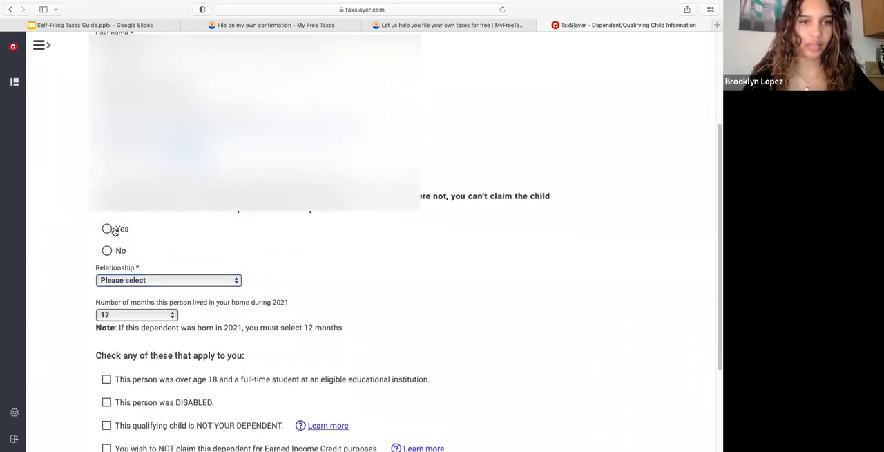
click(110, 229)
scroll(193, 271, down, 1)
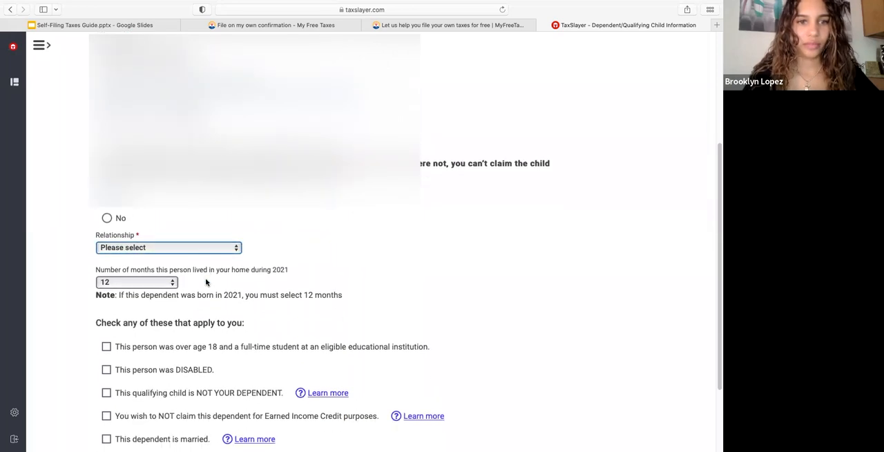
click(191, 248)
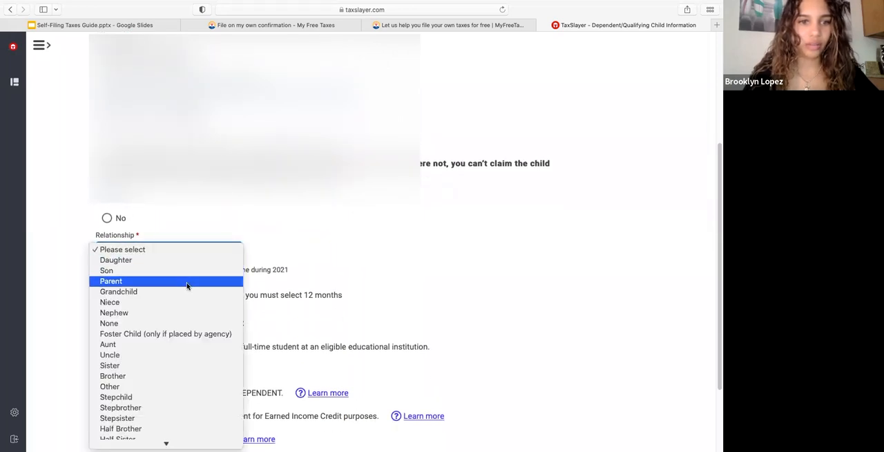
click(185, 271)
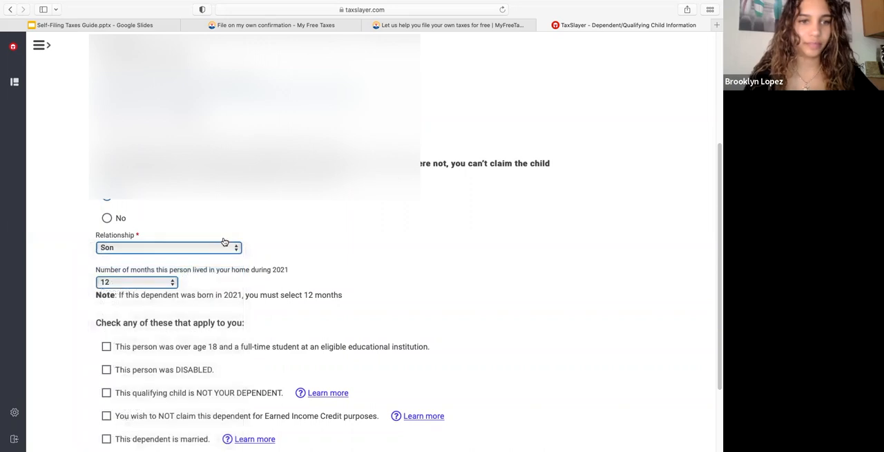
scroll(186, 304, down, 1)
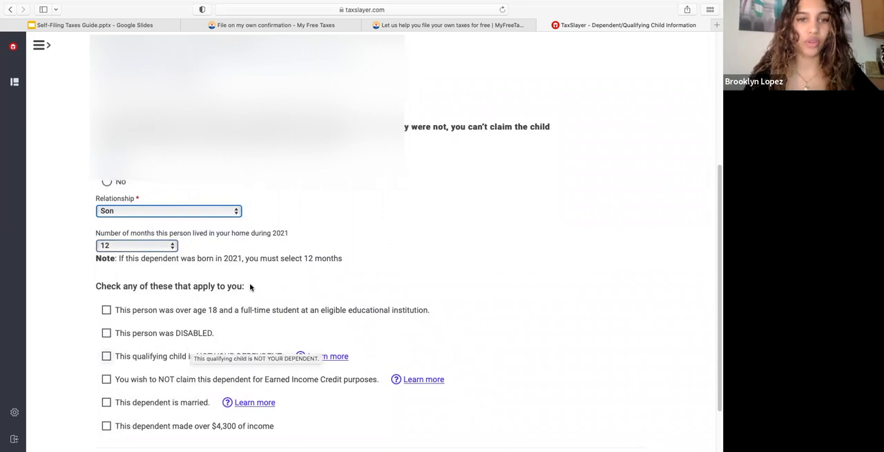
scroll(237, 339, down, 2)
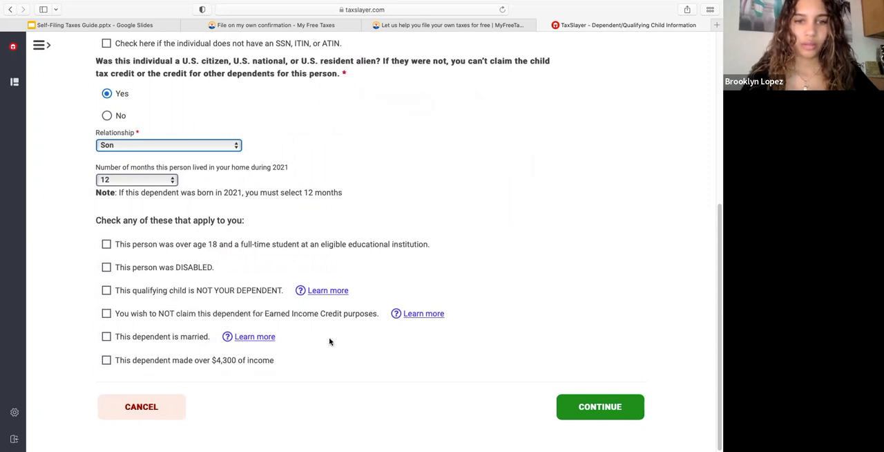
Step: Save the dependent's details and answer Yes to both the U.S. main home and advance Child Tax Credit payments questions
click(590, 409)
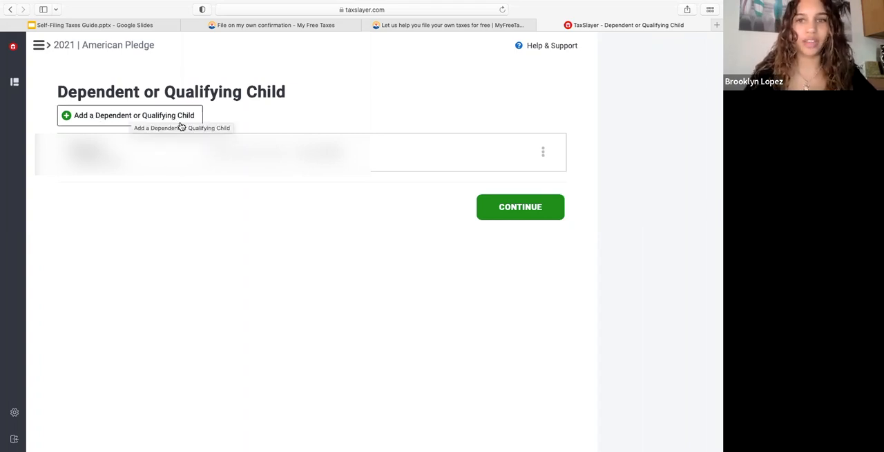
click(491, 210)
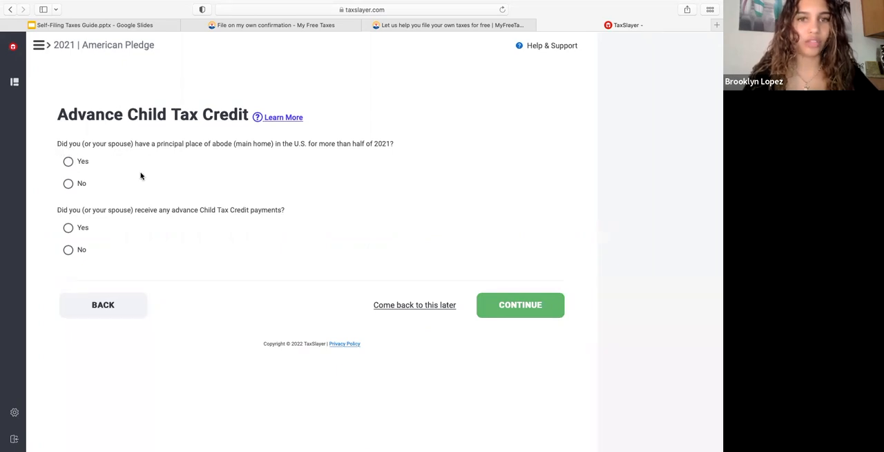
click(67, 163)
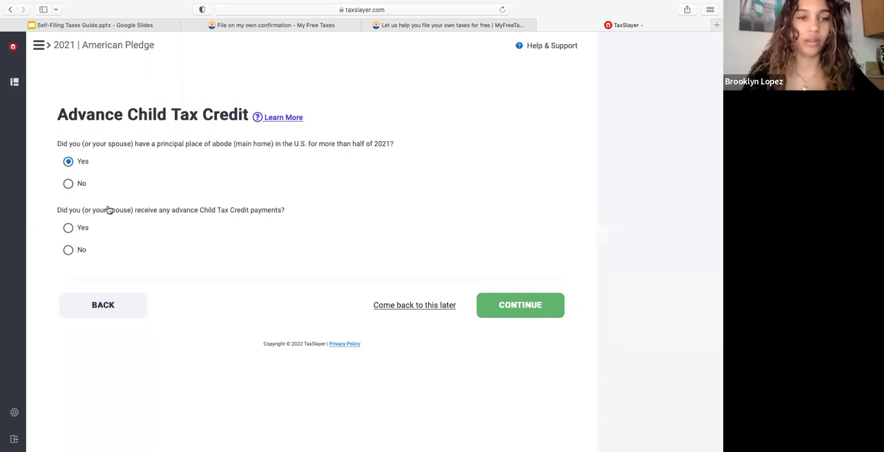
click(70, 228)
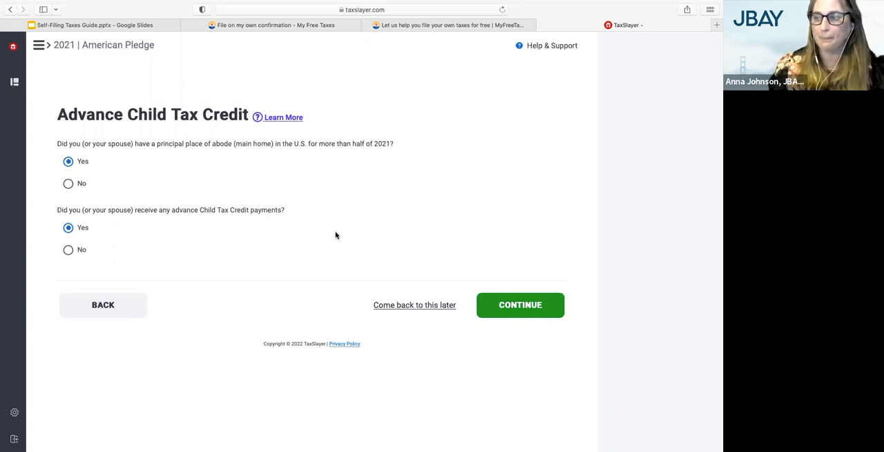
click(529, 305)
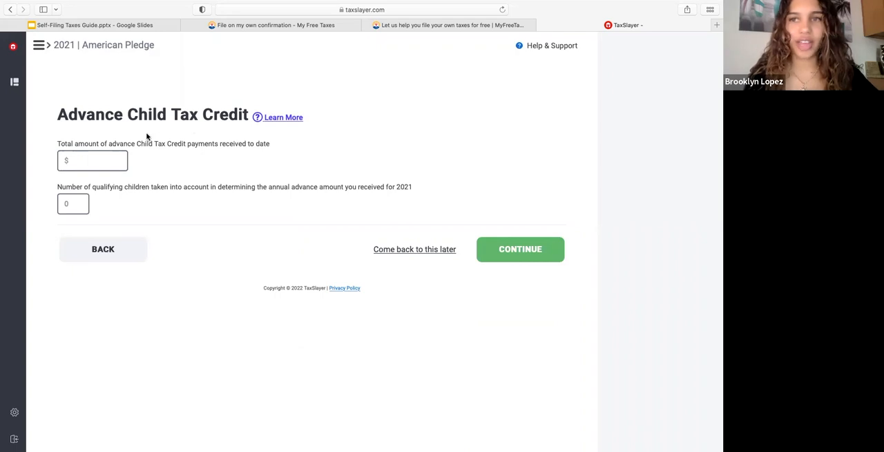
Step: Enter $1800.00 as the advance Child Tax Credit payments received and 1 as the number of qualifying children, and submit them
click(105, 161)
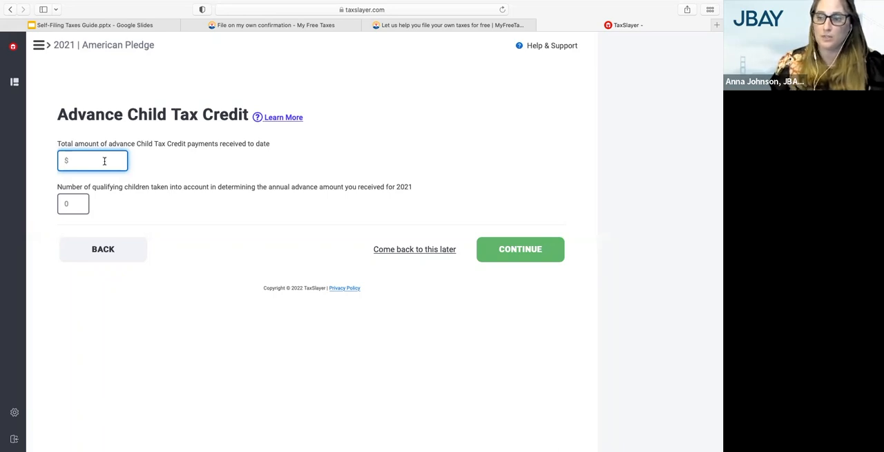
text(1800.00)
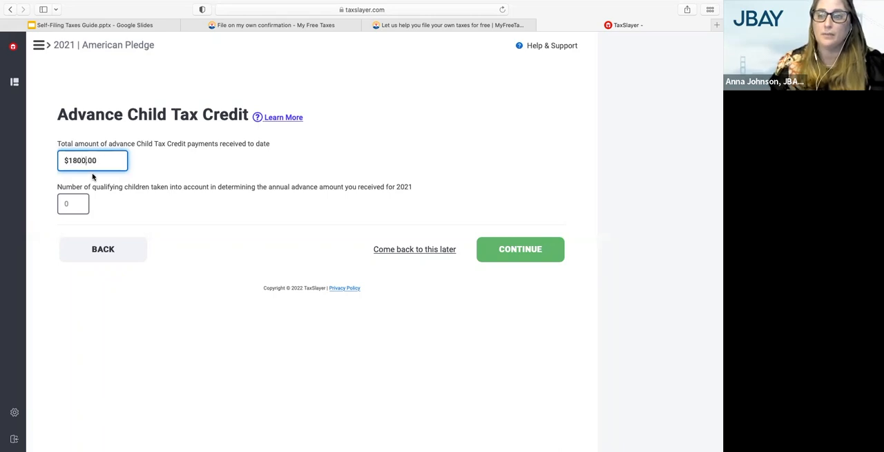
click(82, 201)
text(1)
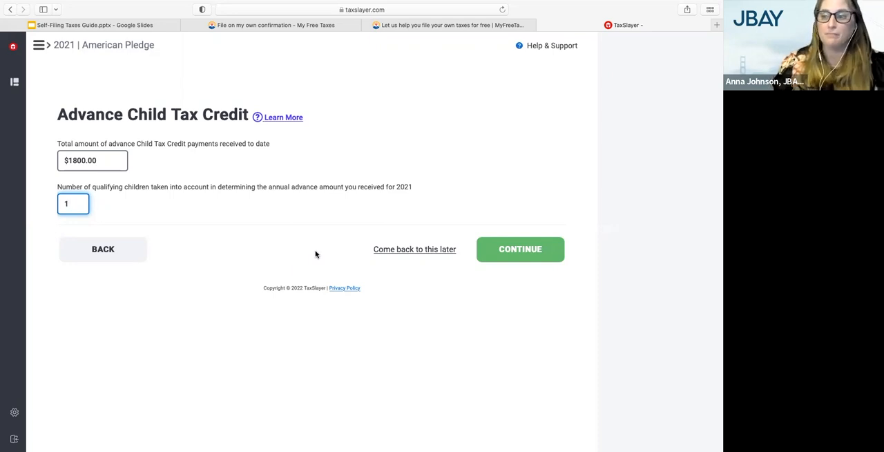
click(505, 249)
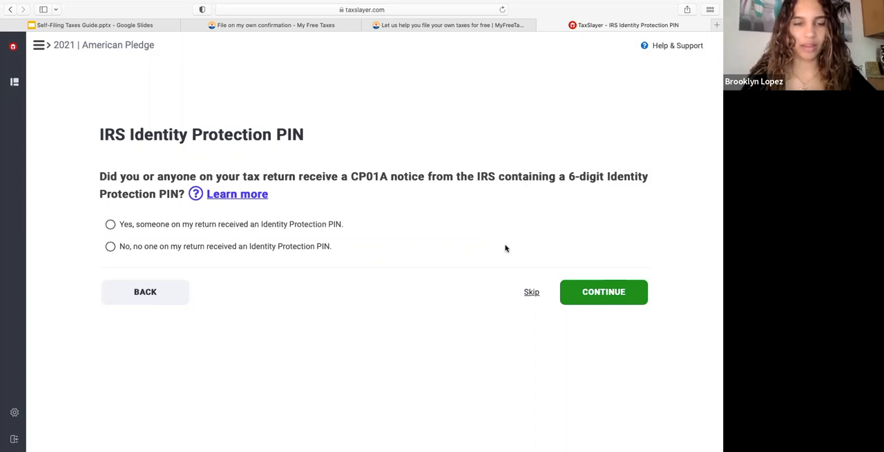
Step: Answer that no one on the return received an IRS Identity Protection PIN and proceed to the basic information summary
click(294, 247)
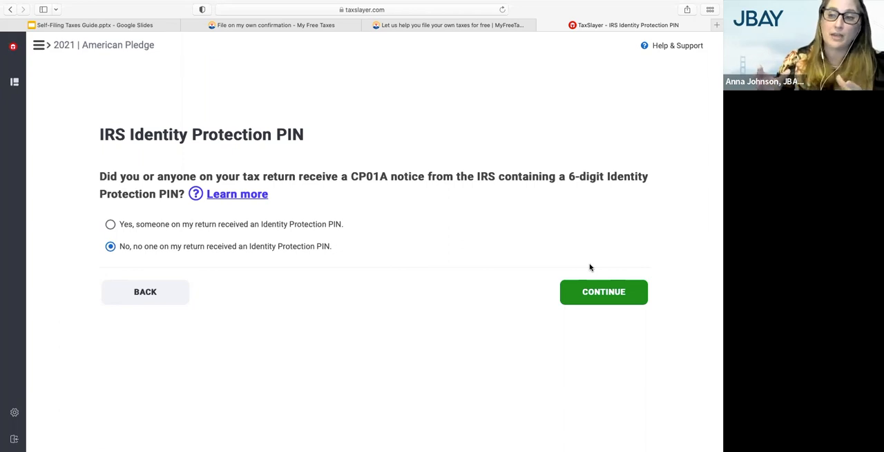
click(212, 224)
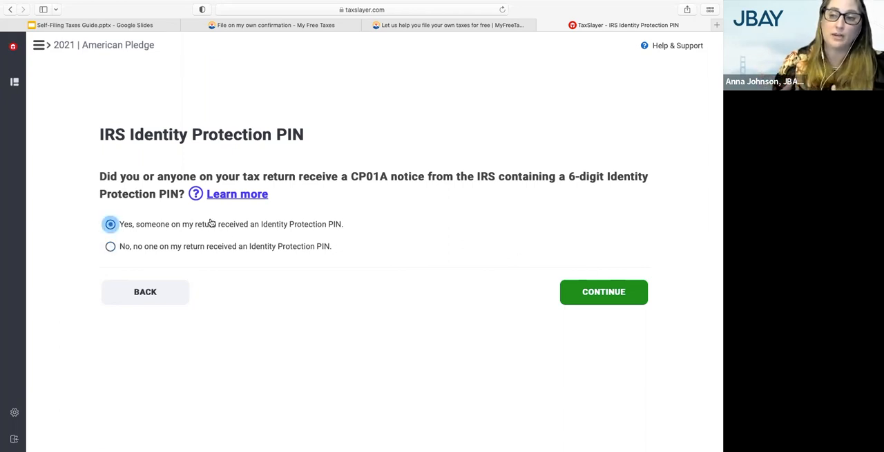
click(174, 248)
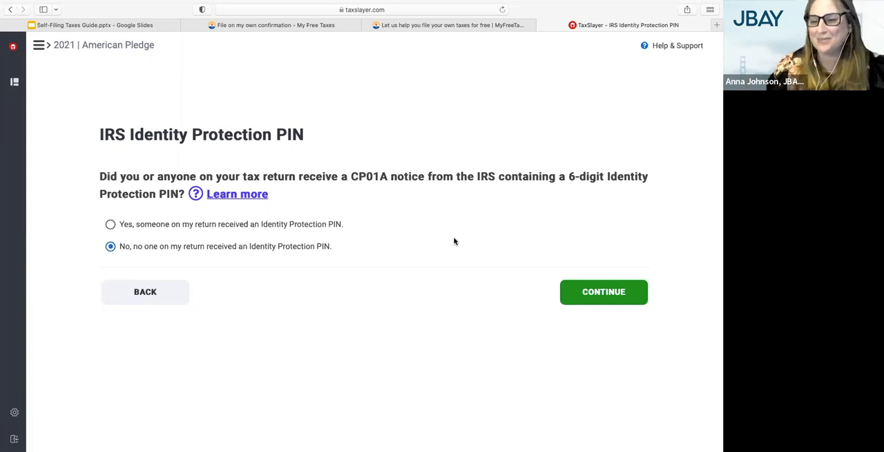
click(589, 293)
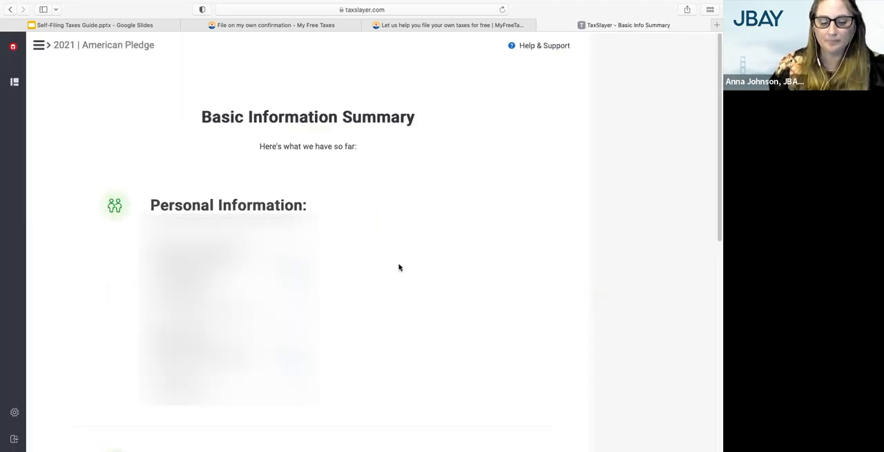
Step: Review the personal, contact and tax information in the Basic Information Summary, including the filing status, and continue past it
scroll(399, 267, down, 3)
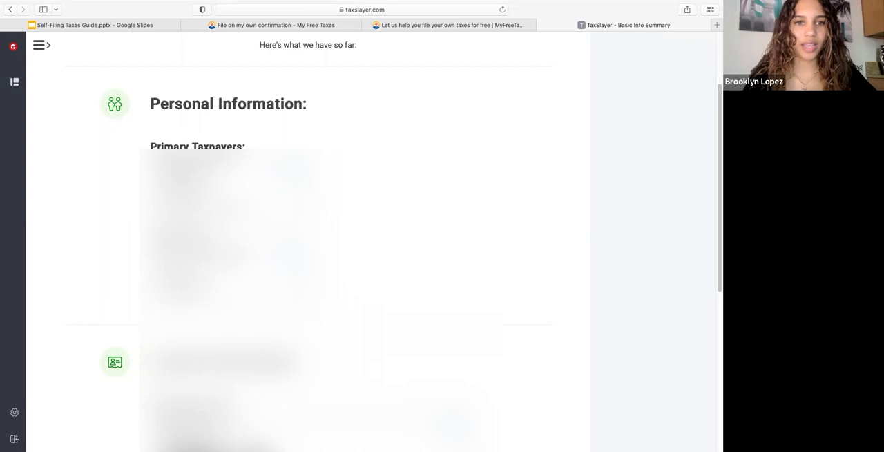
scroll(308, 242, down, 10)
scroll(307, 242, down, 3)
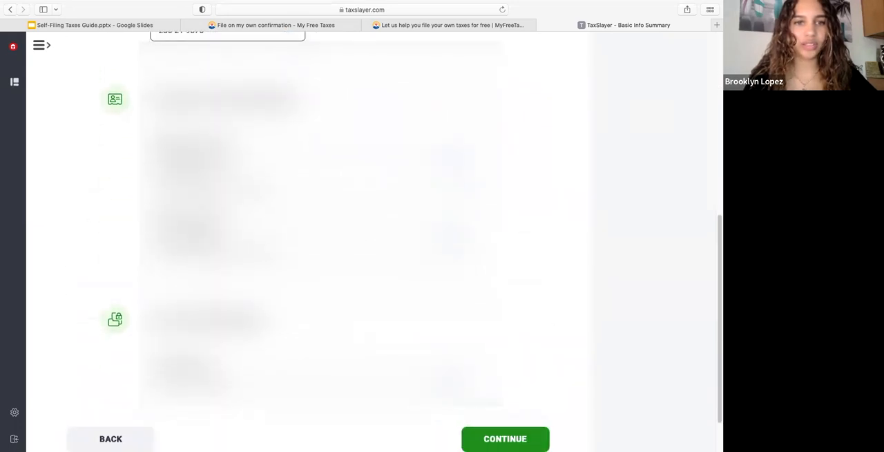
scroll(308, 241, down, 3)
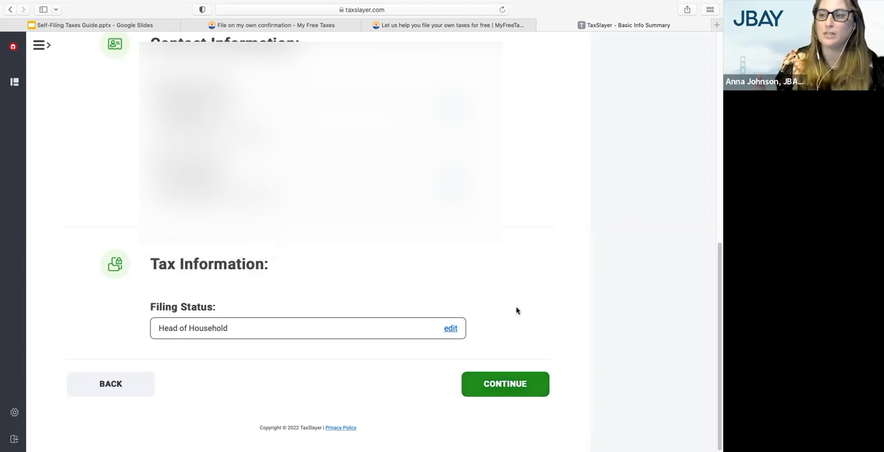
scroll(519, 288, up, 2)
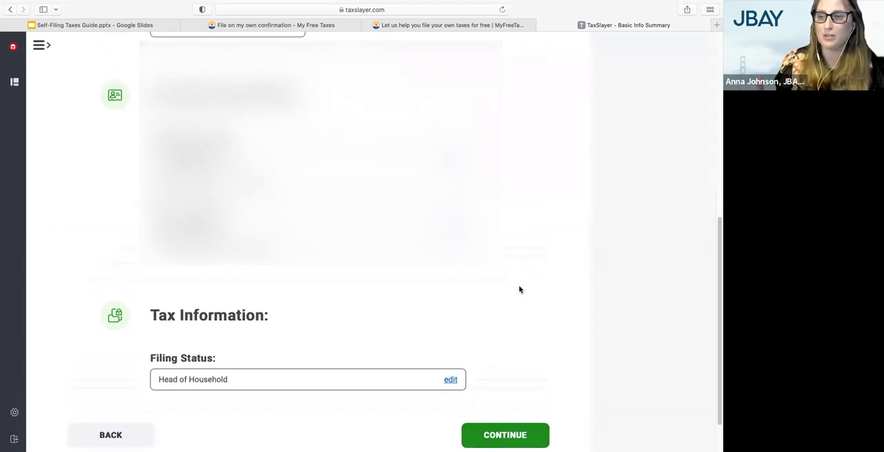
scroll(519, 289, up, 1)
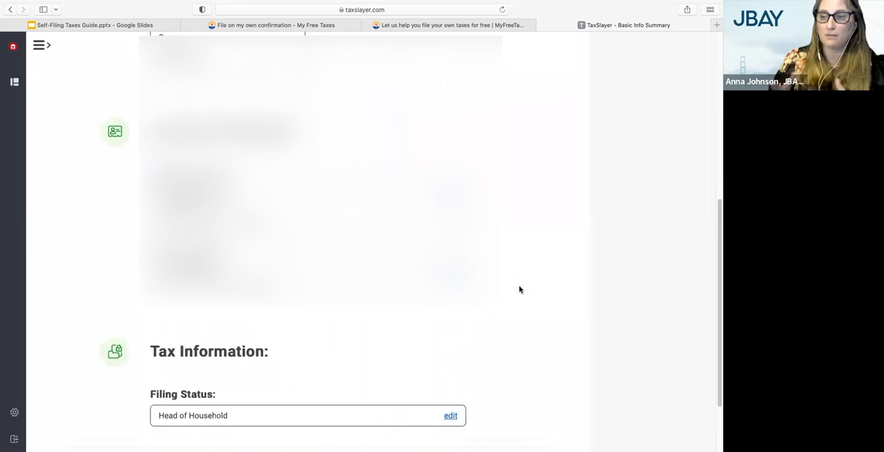
scroll(520, 289, down, 1)
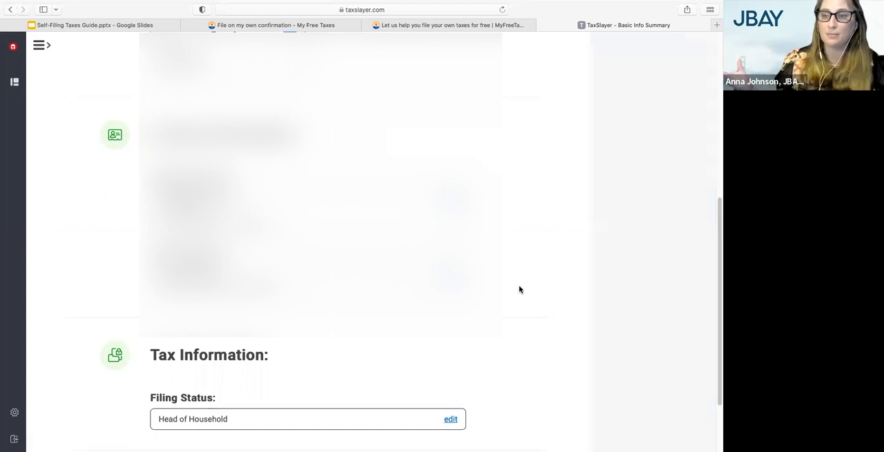
scroll(519, 289, down, 1)
scroll(520, 289, up, 5)
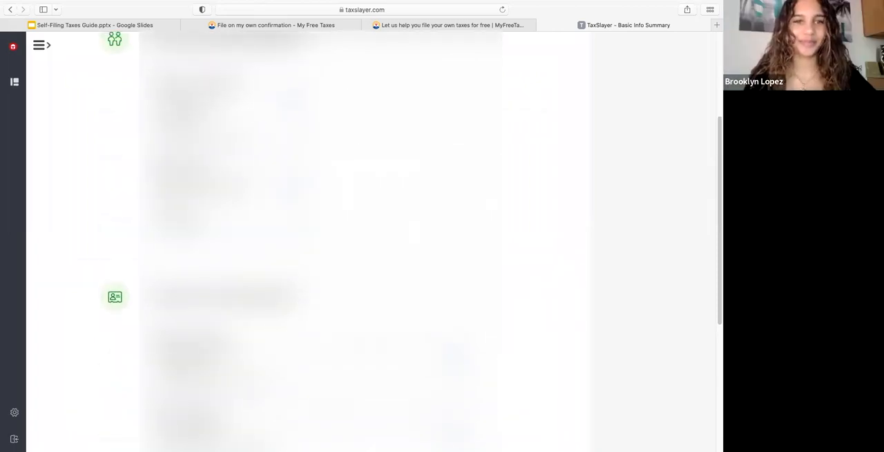
scroll(389, 347, down, 4)
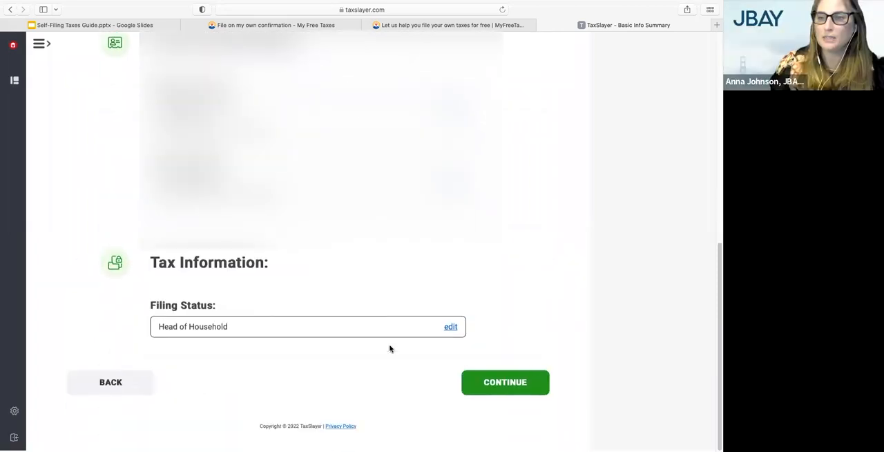
click(494, 387)
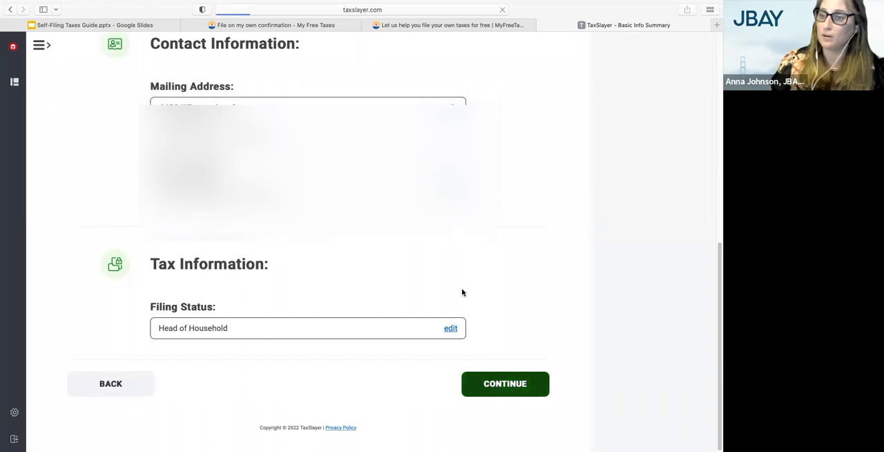